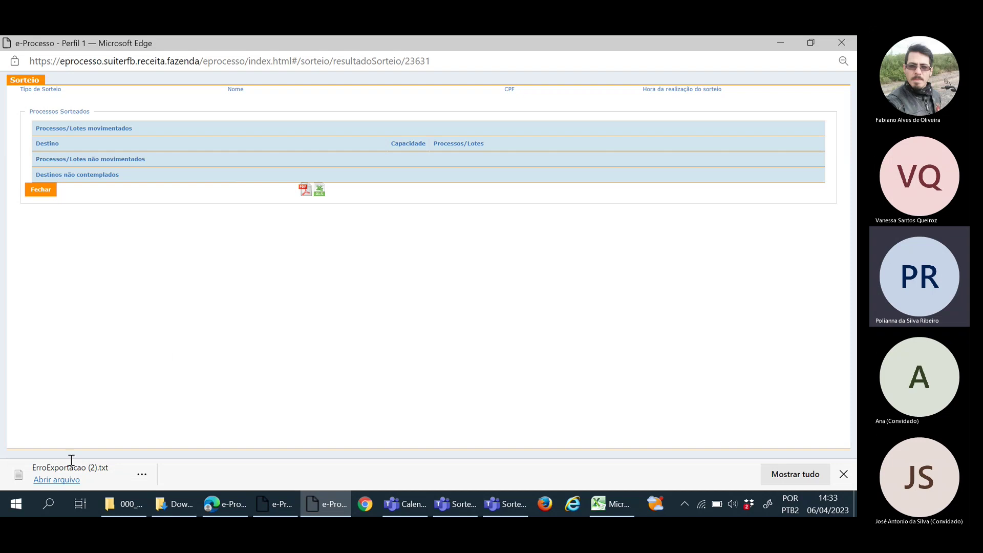
- Read the downloaded PDF export error file, then try exporting the draw result as XLS and read that download
{"action": "left_click", "coordinate": [53, 481]}
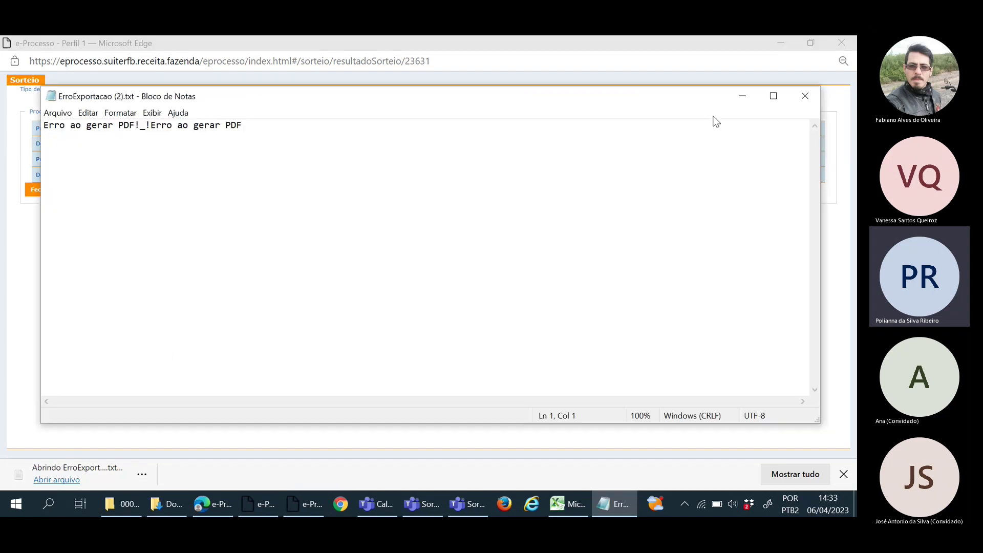
{"action": "left_click", "coordinate": [804, 96]}
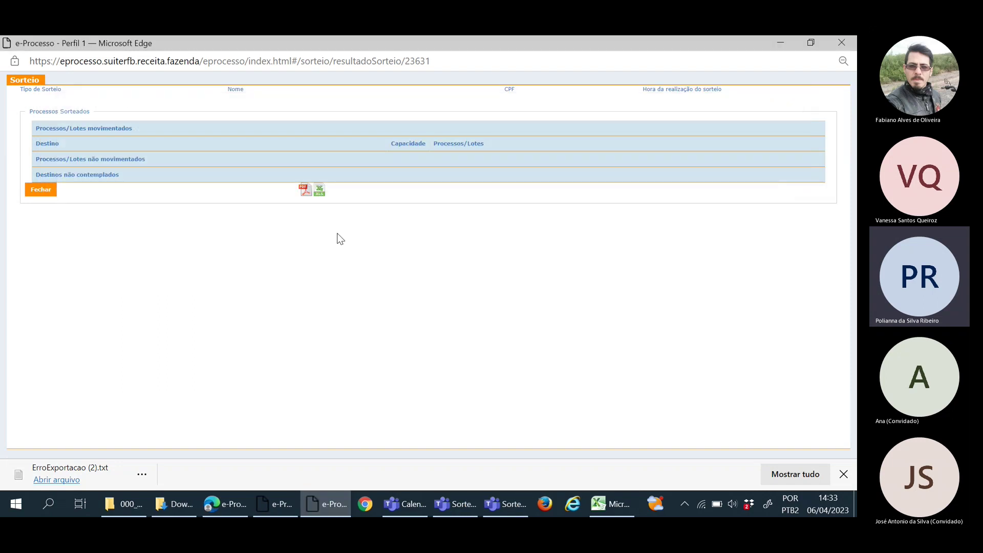
{"action": "left_click", "coordinate": [844, 474]}
{"action": "left_click", "coordinate": [321, 188]}
{"action": "left_click", "coordinate": [67, 480]}
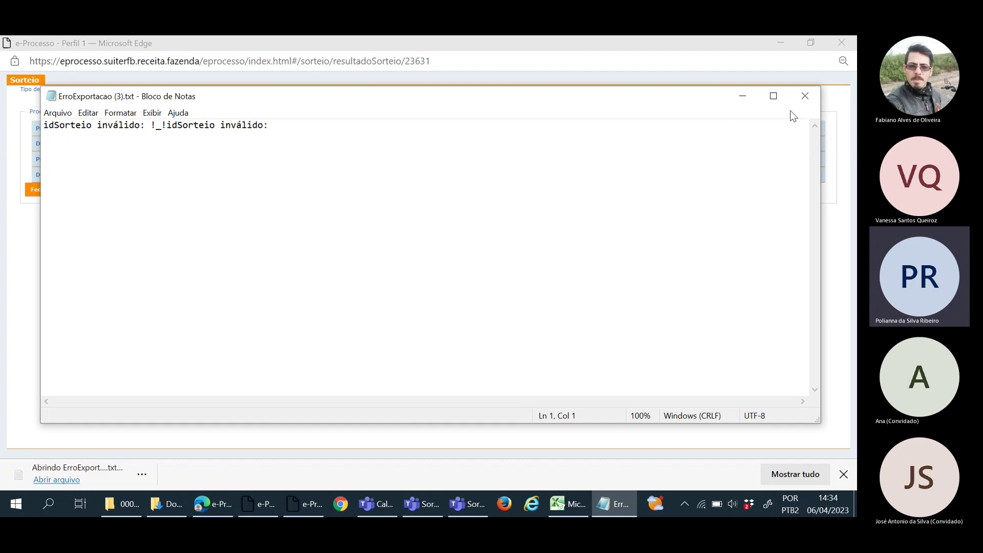
{"action": "left_click", "coordinate": [806, 99]}
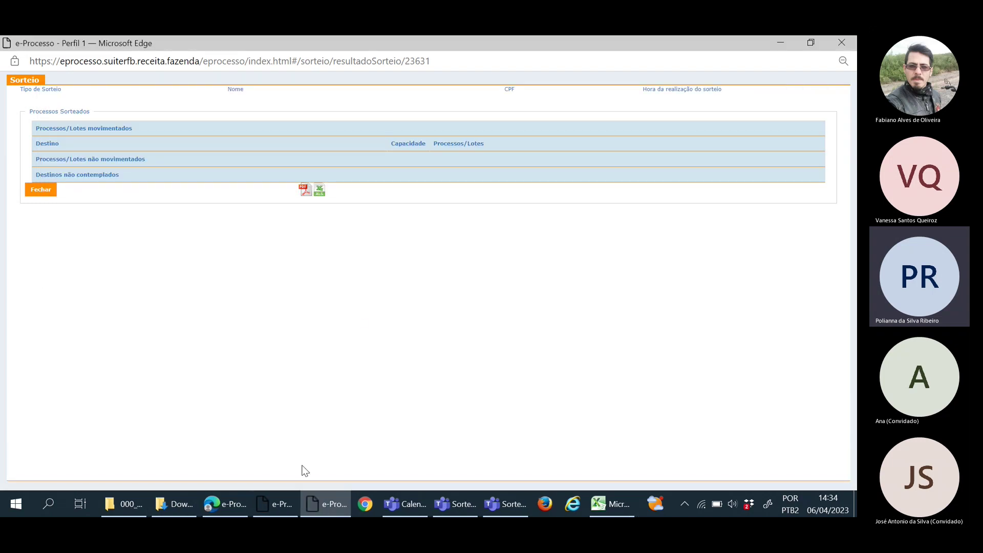
- Dismiss the alert in the team work box window and open the Consultar Sorteio query
{"action": "left_click", "coordinate": [285, 511]}
{"action": "left_click", "coordinate": [331, 505]}
{"action": "left_click", "coordinate": [283, 506]}
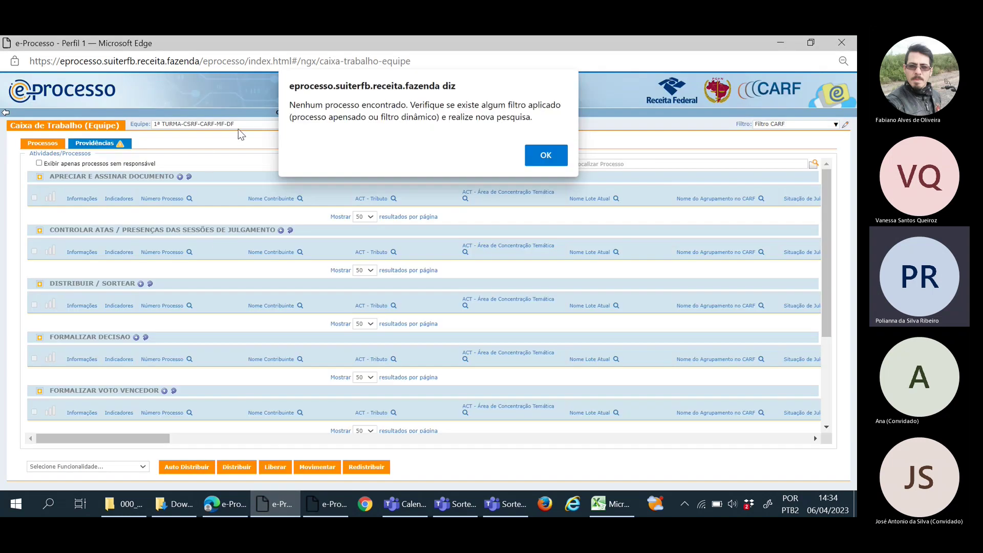
{"action": "left_click", "coordinate": [545, 156]}
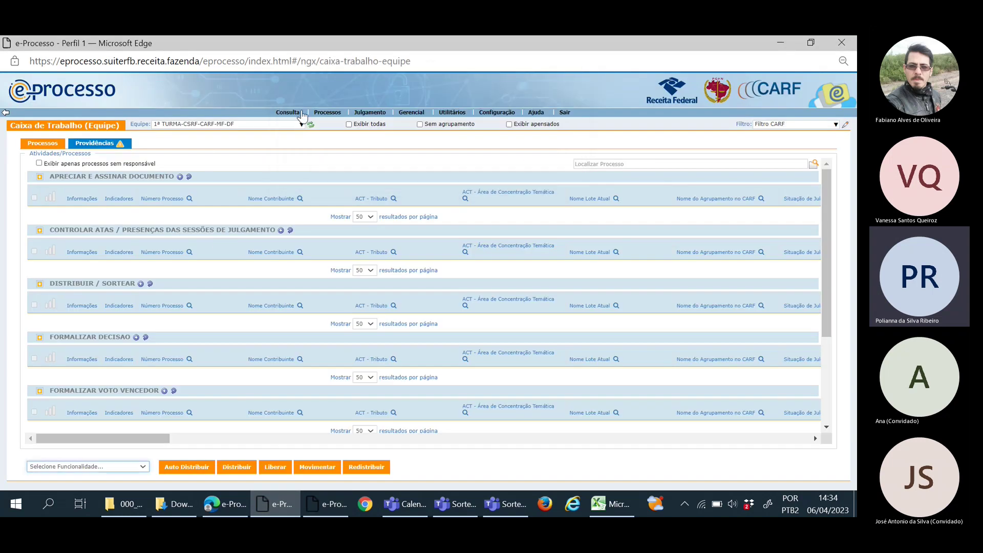
{"action": "left_click", "coordinate": [297, 113]}
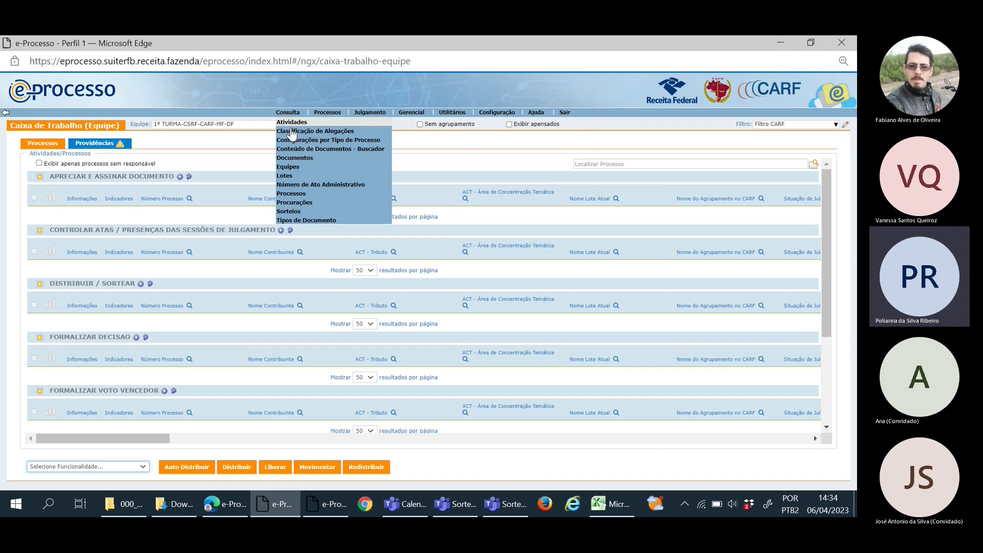
{"action": "left_click", "coordinate": [292, 211]}
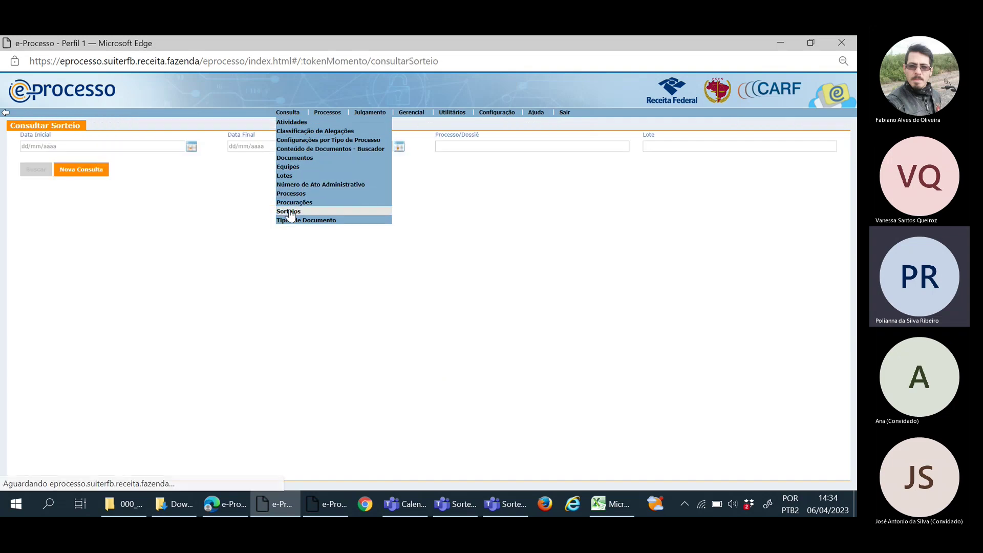
- Search for draws with both the initial and final dates set to 06/04/2023
{"action": "left_click", "coordinate": [191, 146]}
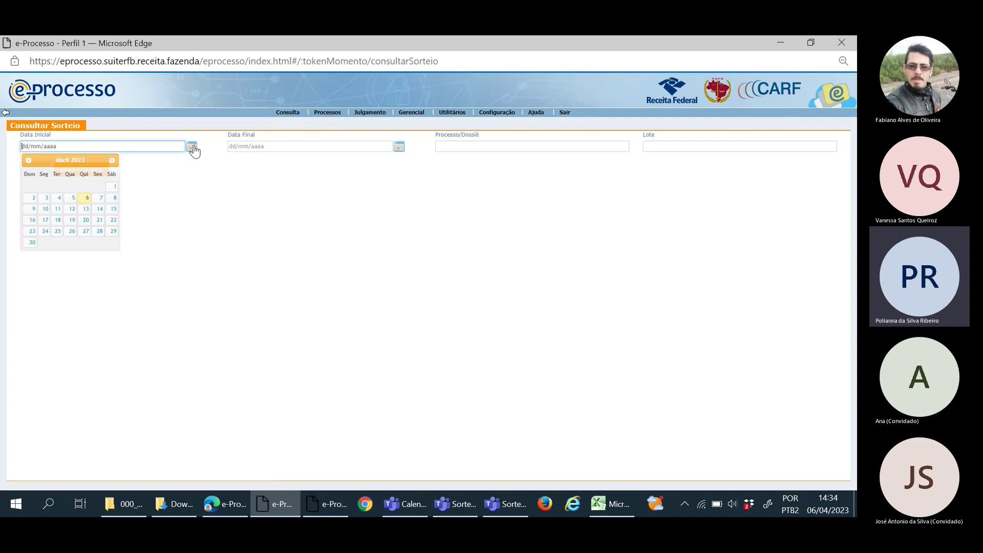
{"action": "left_click", "coordinate": [87, 198]}
{"action": "left_click", "coordinate": [398, 147]}
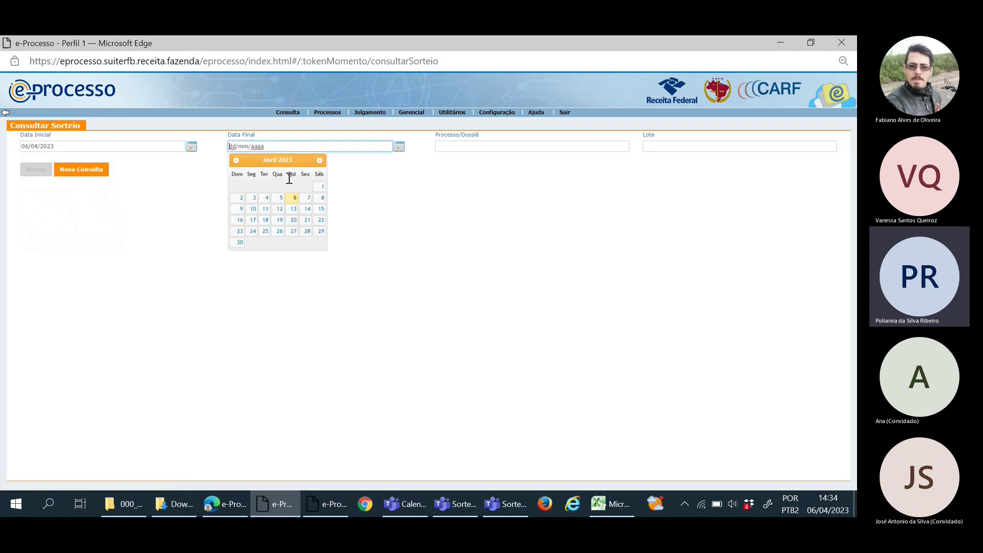
{"action": "left_click", "coordinate": [292, 200]}
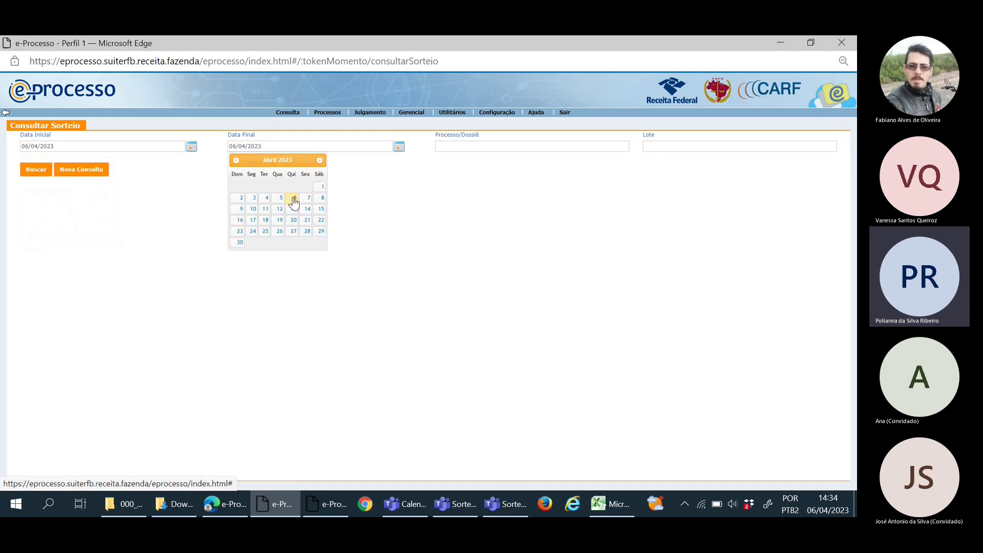
{"action": "left_click", "coordinate": [36, 171]}
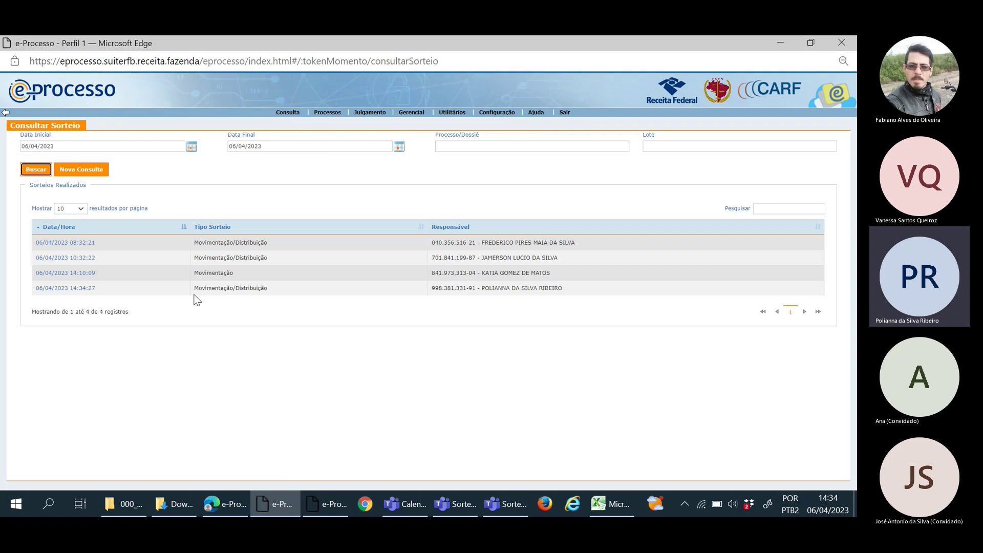
- View the result of the Movimentação/Distribuição draw held at 14:34:27 and close its details
{"action": "left_click", "coordinate": [57, 289]}
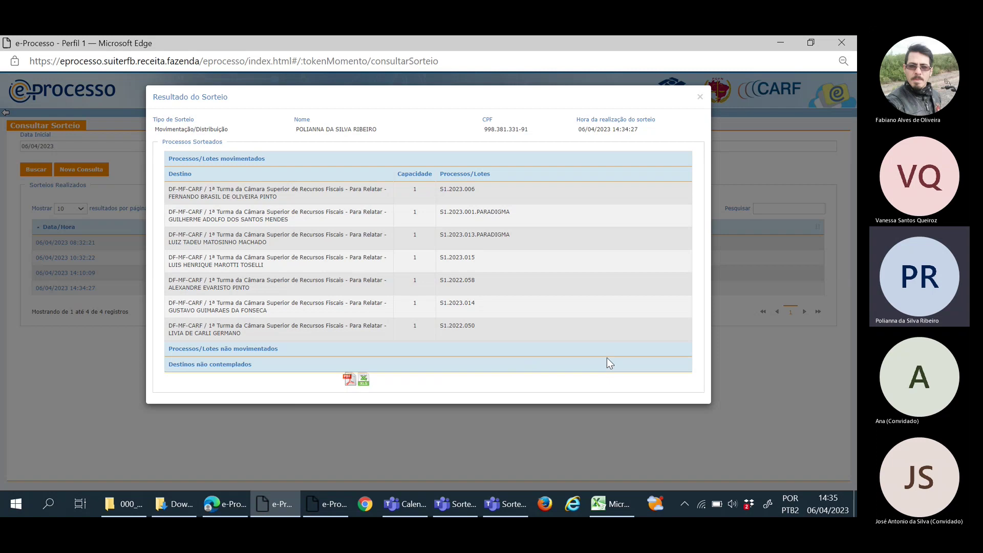
{"action": "left_click", "coordinate": [700, 99]}
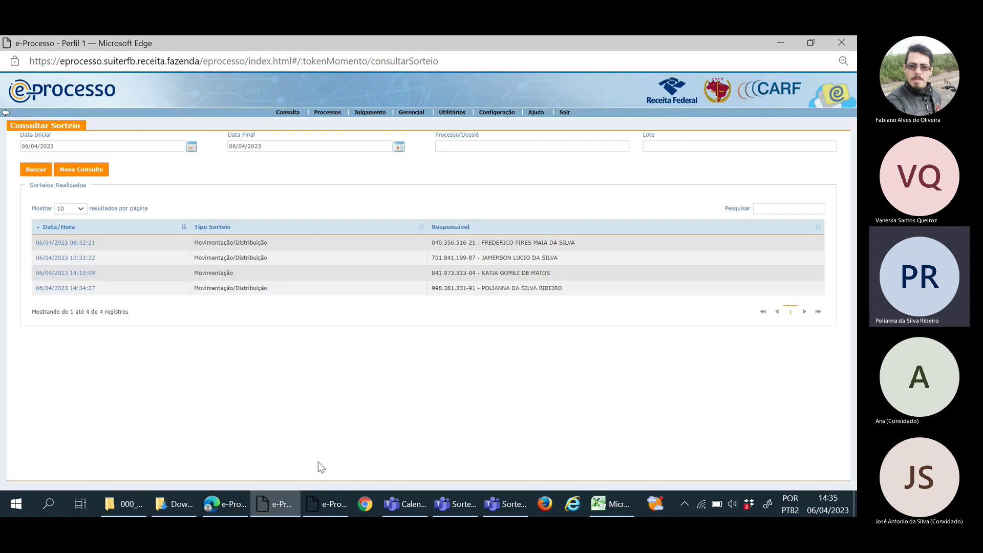
{"action": "left_click", "coordinate": [337, 512]}
{"action": "left_click", "coordinate": [278, 504]}
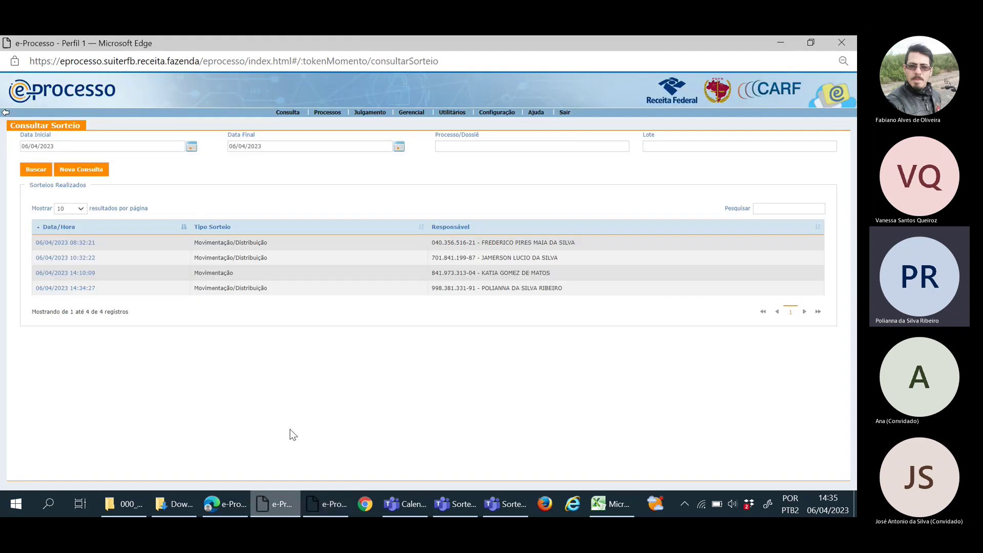
- Close the separate blank draw result window
{"action": "left_click", "coordinate": [327, 113]}
{"action": "mouse_move", "coordinate": [333, 131]}
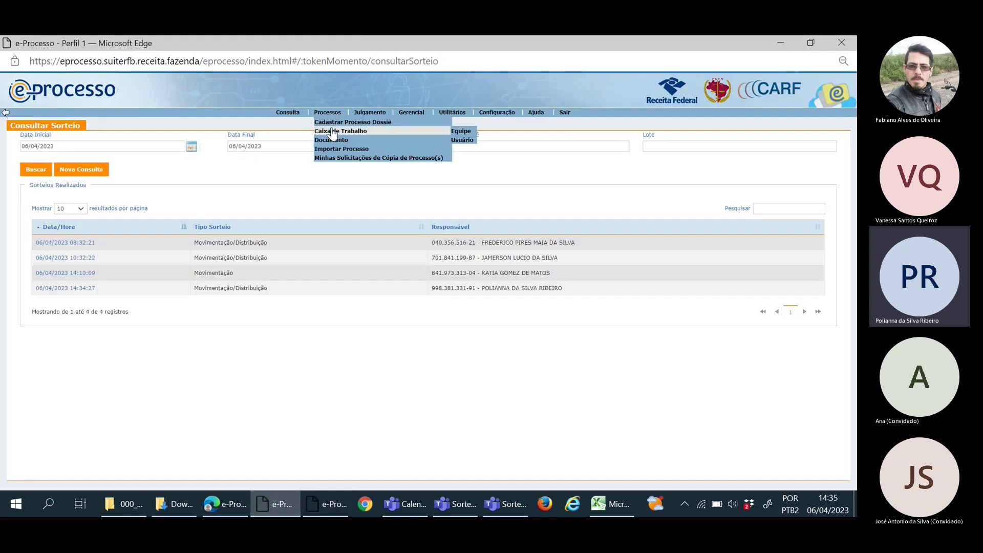
{"action": "left_click", "coordinate": [340, 502]}
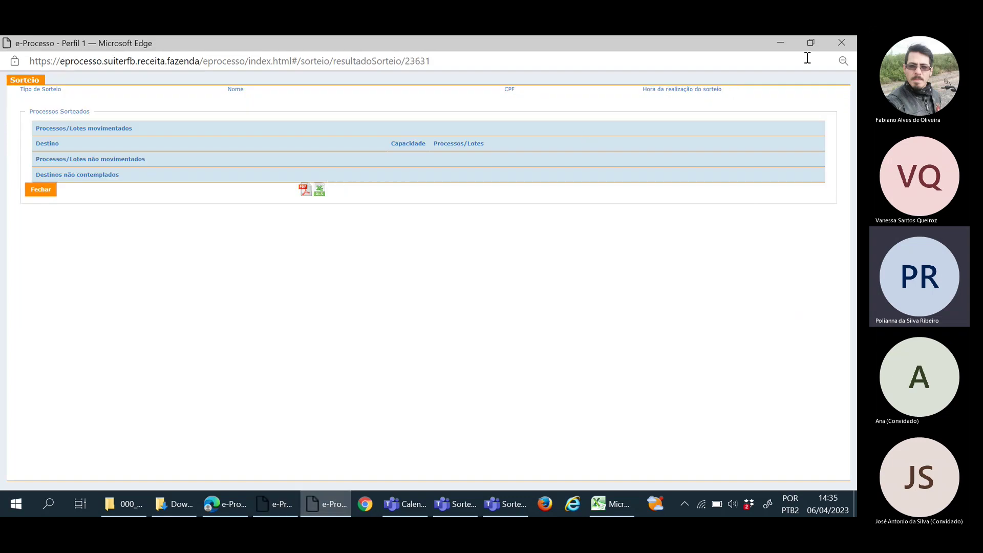
{"action": "left_click", "coordinate": [40, 190]}
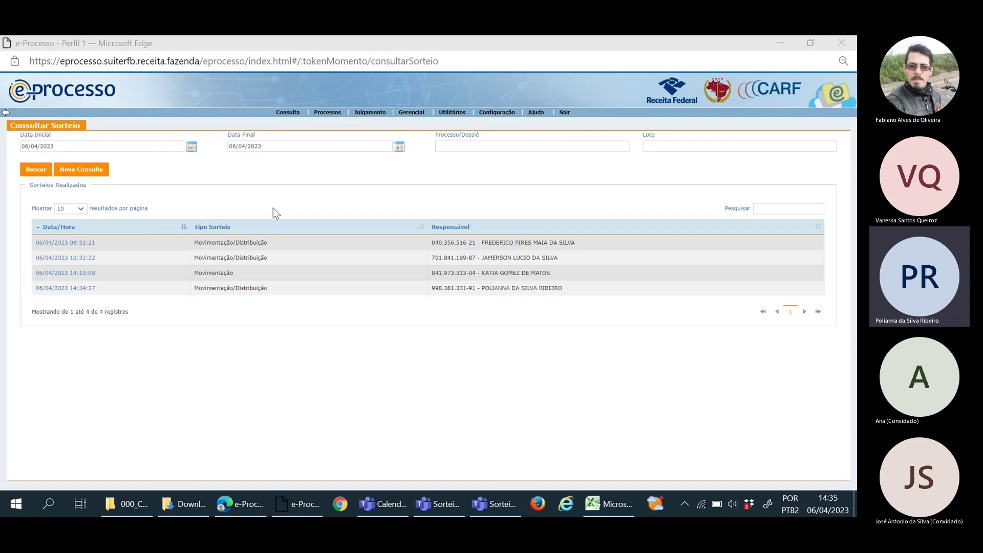
- Open the team work box and set the team to 1ª TE-1ªSEÇÃO-1001-CARF-MF-DF
{"action": "mouse_move", "coordinate": [327, 113]}
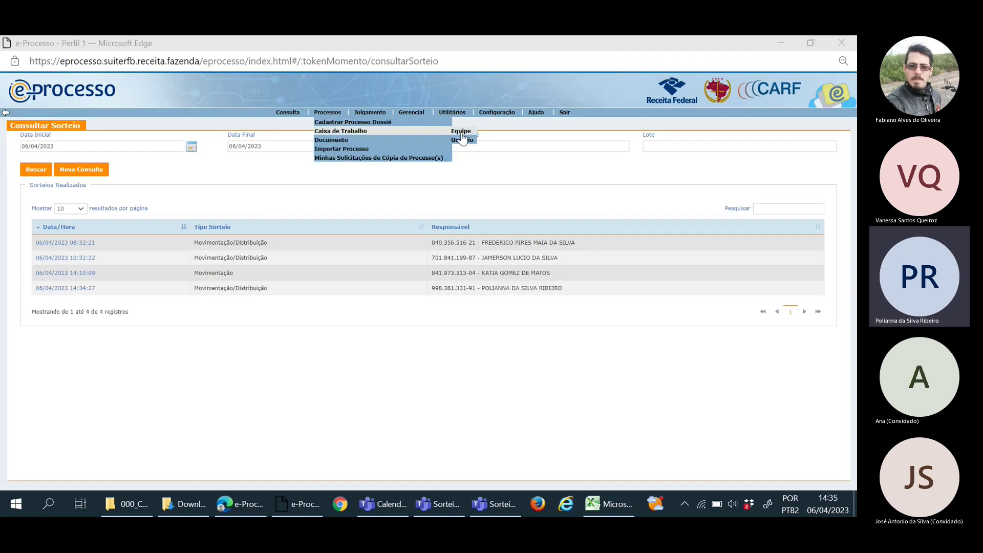
{"action": "left_click", "coordinate": [461, 132]}
{"action": "left_click", "coordinate": [194, 127]}
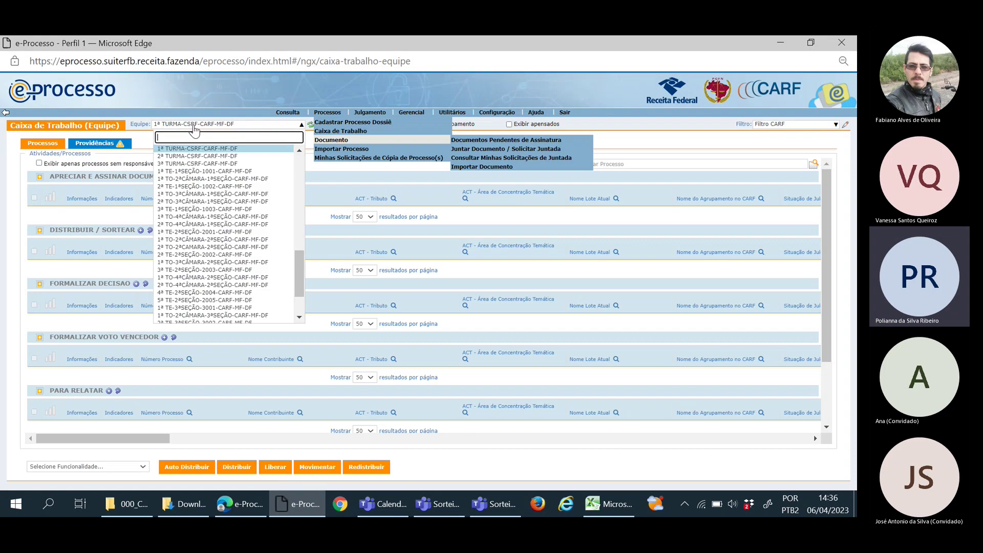
{"action": "left_click", "coordinate": [192, 171]}
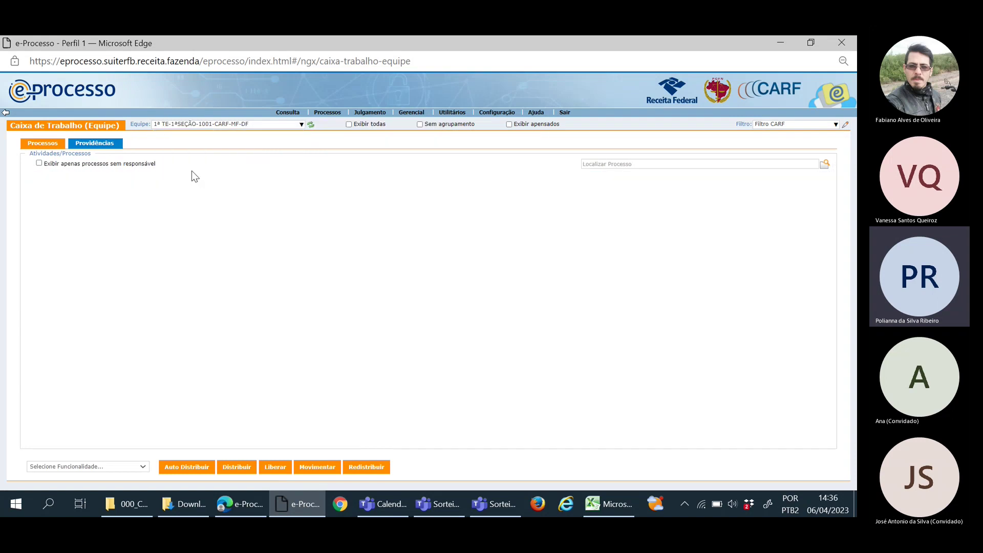
- Switch to the Excel planning workbook and copy the lot keys for the draw of the 1ª Seção - 1ª Turma Extraordinária
{"action": "left_click", "coordinate": [609, 504]}
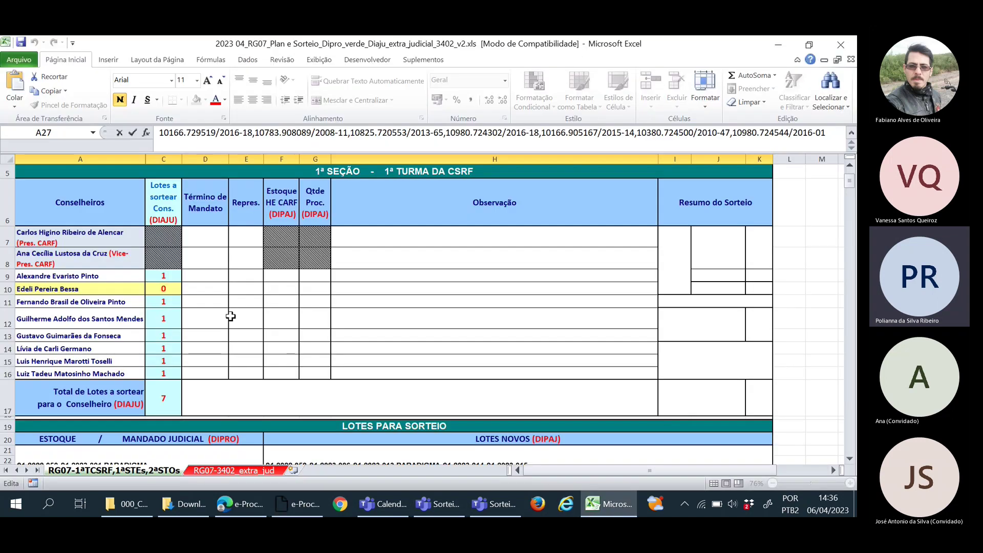
{"action": "scroll", "coordinate": [230, 316], "scroll_direction": "down", "scroll_amount": 10}
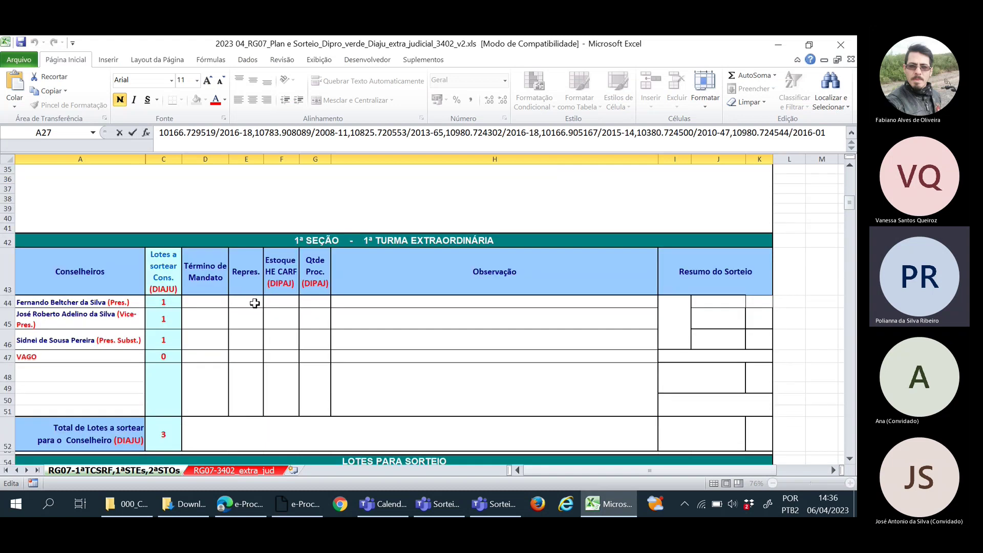
{"action": "scroll", "coordinate": [255, 303], "scroll_direction": "down", "scroll_amount": 8}
{"action": "scroll", "coordinate": [254, 304], "scroll_direction": "up", "scroll_amount": 1}
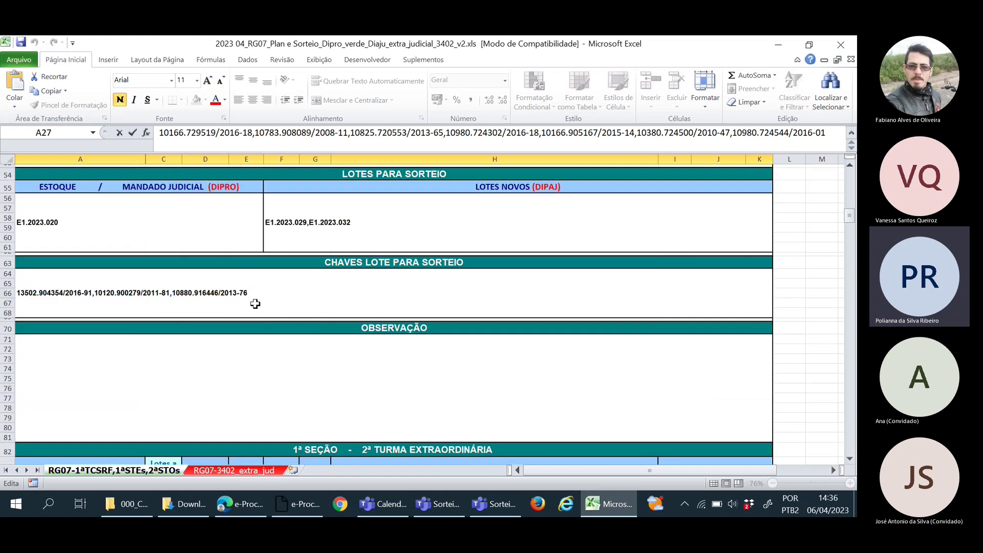
{"action": "scroll", "coordinate": [255, 305], "scroll_direction": "up", "scroll_amount": 3}
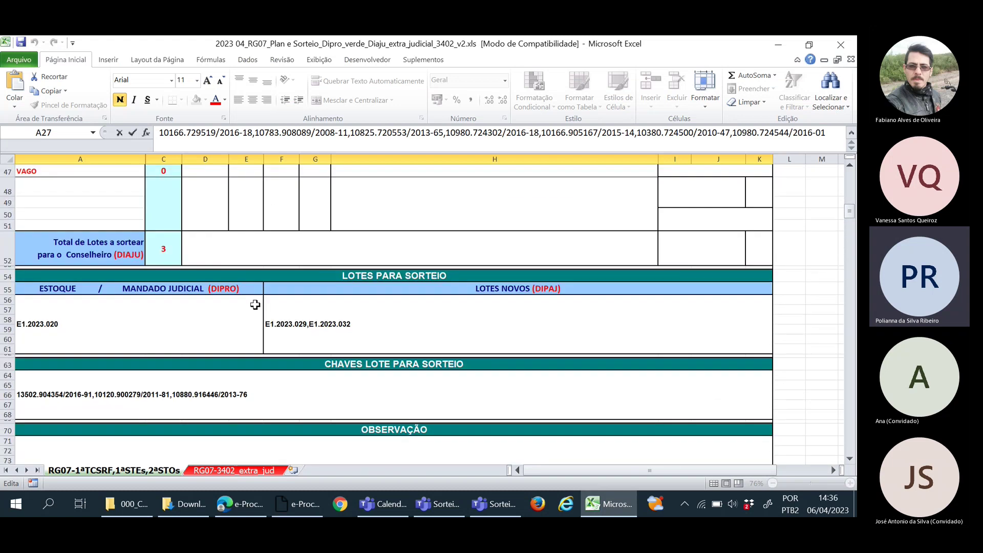
{"action": "left_click", "coordinate": [250, 396]}
{"action": "left_click_drag", "start_coordinate": [233, 399], "coordinate": [16, 397]}
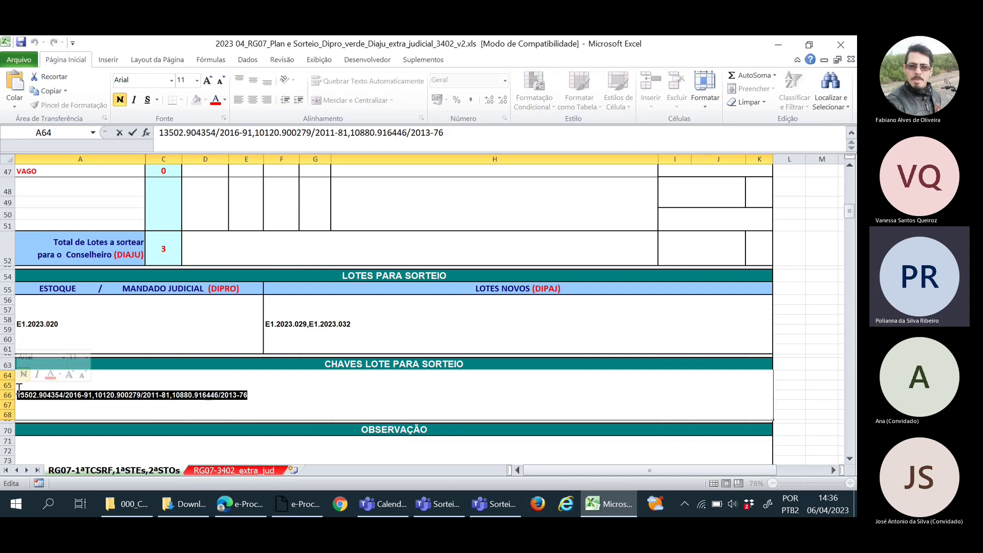
{"action": "scroll", "coordinate": [222, 380], "scroll_direction": "up", "scroll_amount": 2}
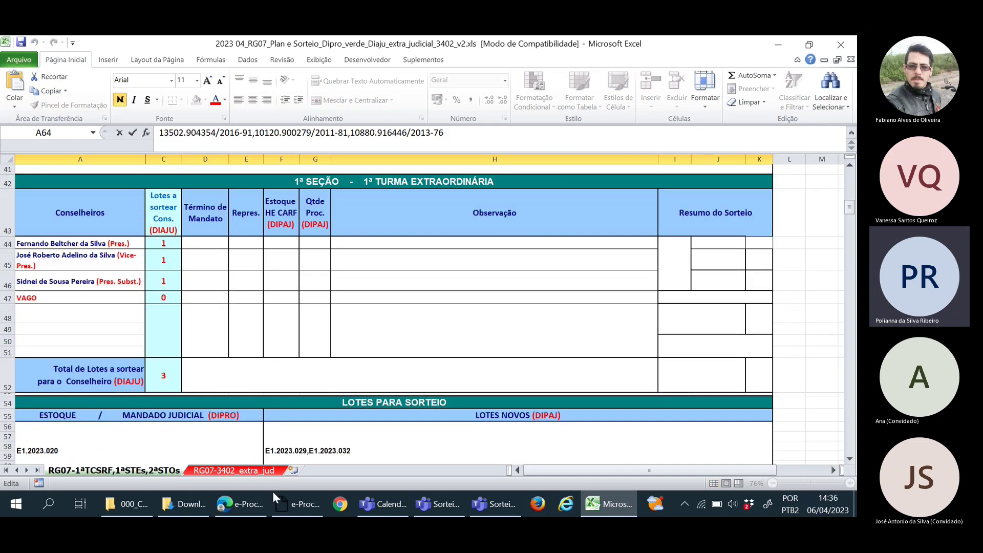
- Back in e-Processo, filter the Distribuir / Sortear activity by process number using the copied lot keys
{"action": "left_click", "coordinate": [302, 504]}
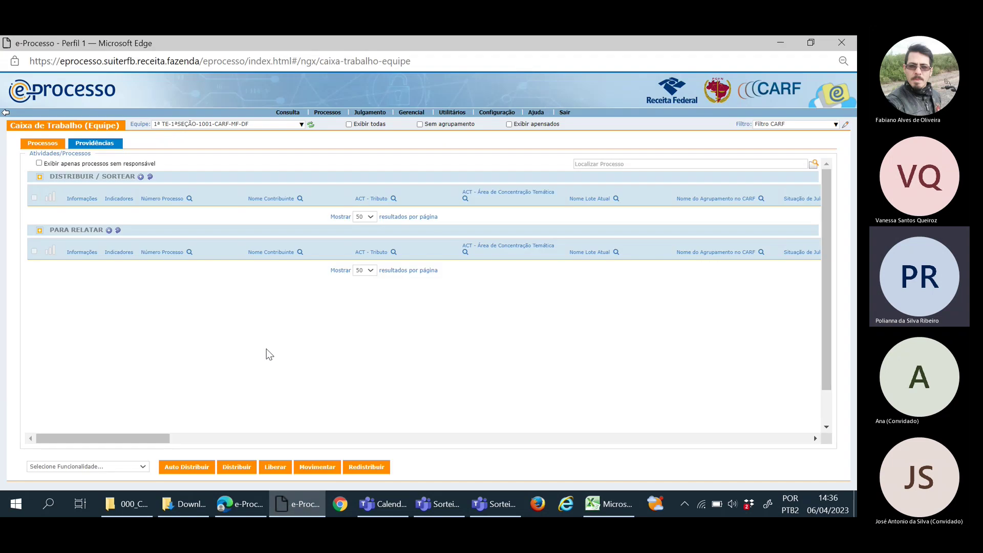
{"action": "left_click", "coordinate": [189, 199]}
{"action": "key", "text": "ctrl+v"}
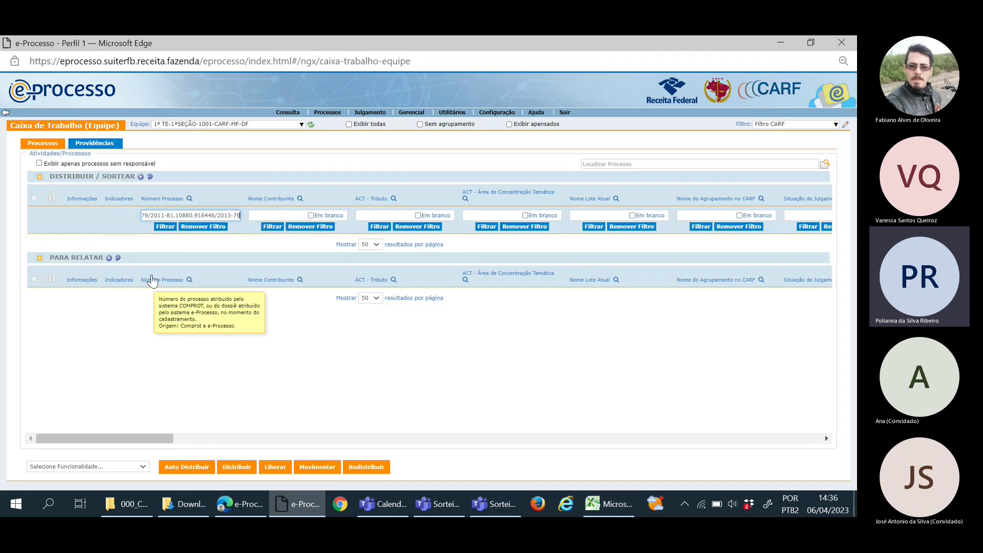
{"action": "left_click", "coordinate": [161, 226]}
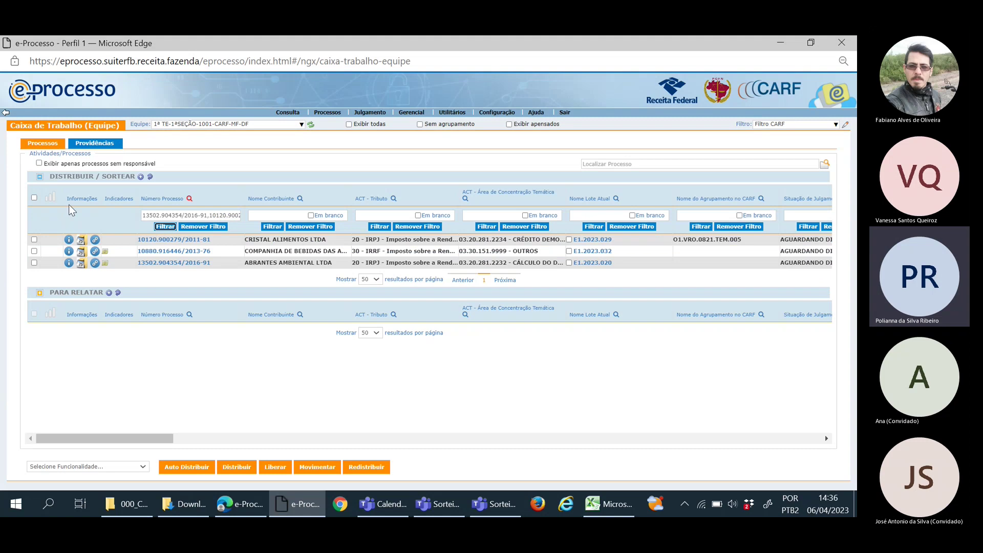
- Select all the filtered processes under Distribuir / Sortear and open the Sorteio function for them
{"action": "left_click", "coordinate": [34, 197]}
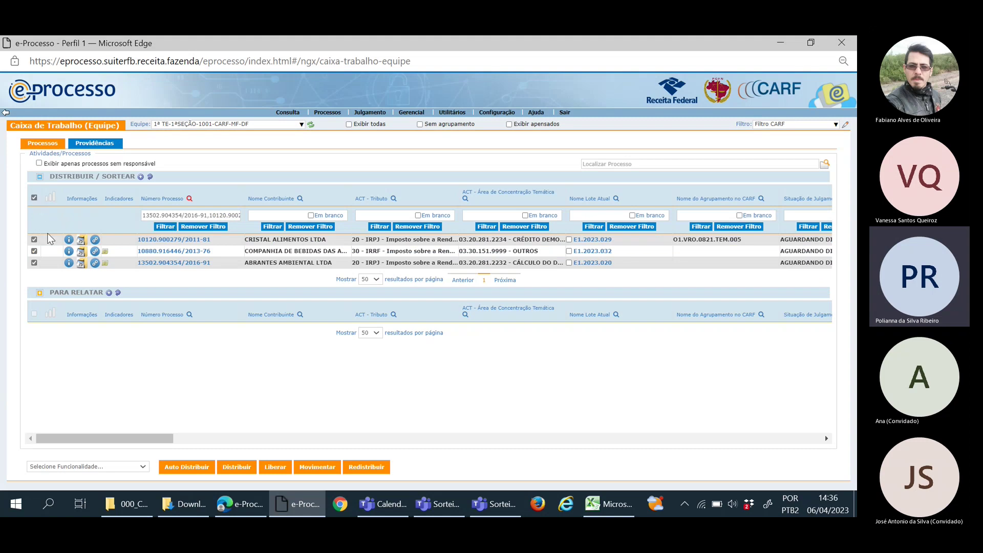
{"action": "left_click", "coordinate": [143, 467]}
{"action": "scroll", "coordinate": [72, 456], "scroll_direction": "down", "scroll_amount": 3}
{"action": "left_click", "coordinate": [72, 460]}
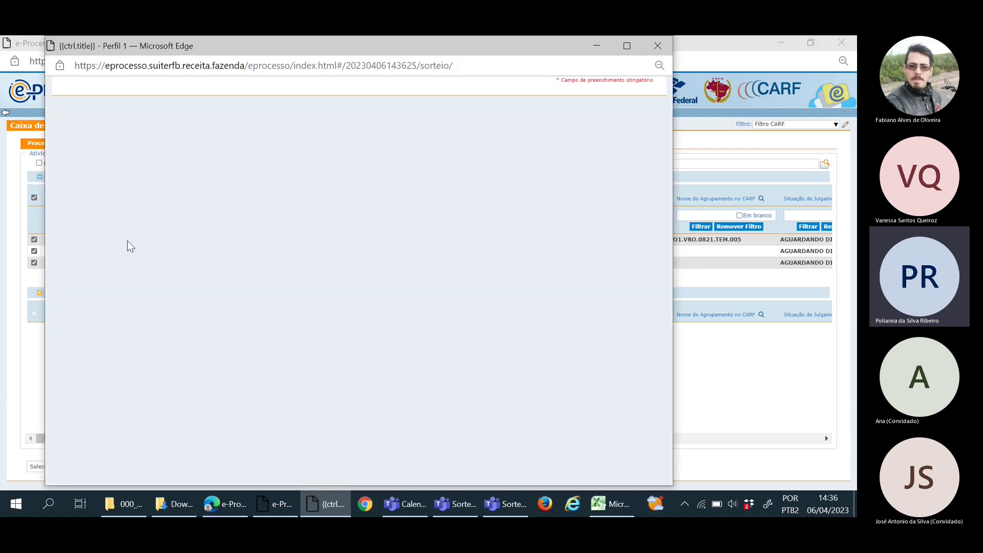
- Place the Sorteio window beside the planning workbook's counselor list and set the draw type to Distribuição / Movimentação
{"action": "left_click_drag", "start_coordinate": [218, 50], "coordinate": [391, 54]}
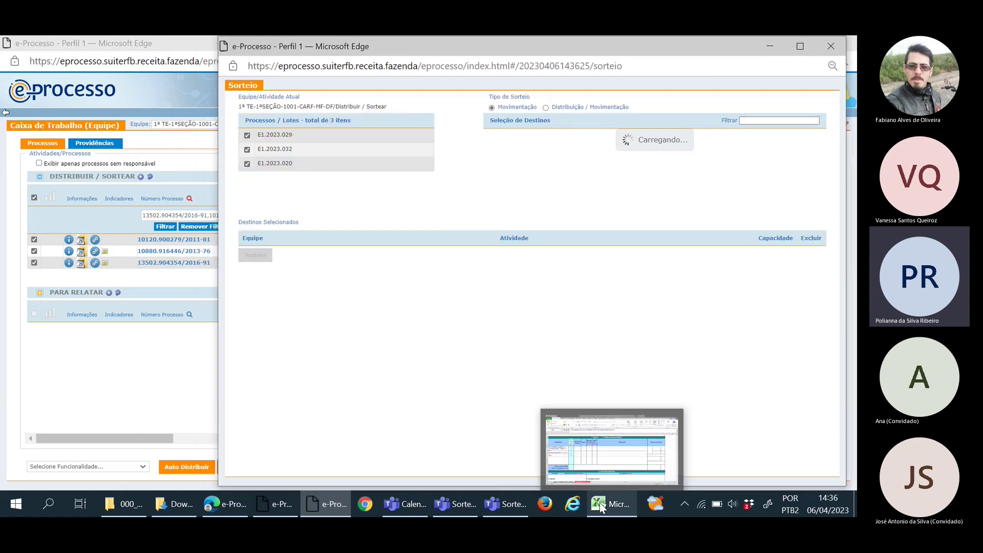
{"action": "left_click", "coordinate": [609, 451]}
{"action": "left_click", "coordinate": [536, 180]}
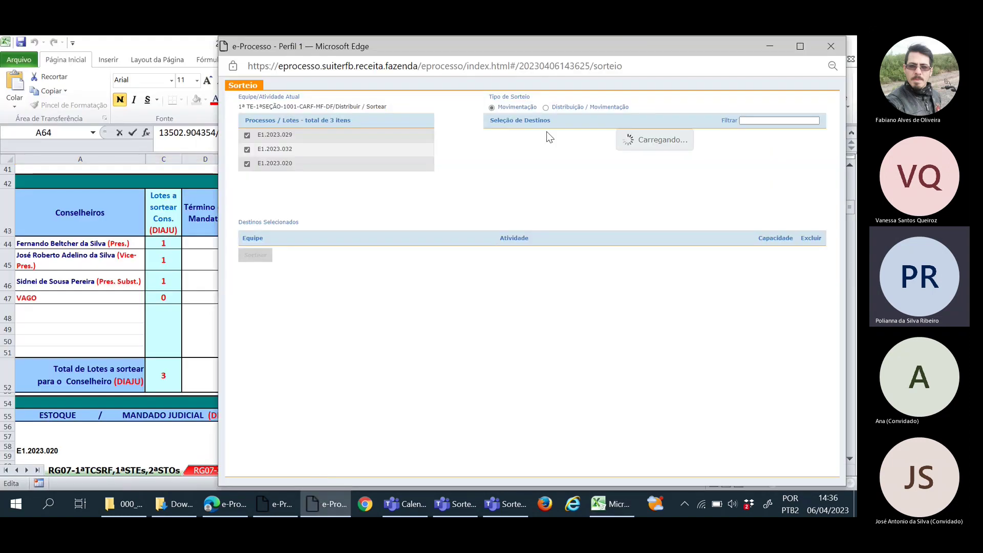
{"action": "left_click", "coordinate": [545, 108]}
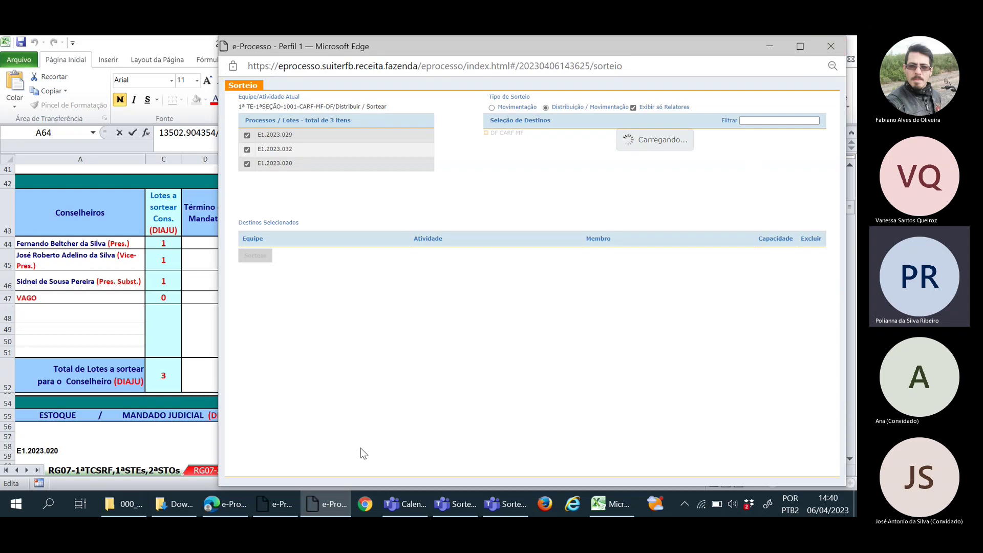
- Close the current Sorteio window and reopen the Sortear Processo function for all three processes filtered under Distribuir / Sortear
{"action": "left_click", "coordinate": [275, 504]}
{"action": "left_click", "coordinate": [325, 503]}
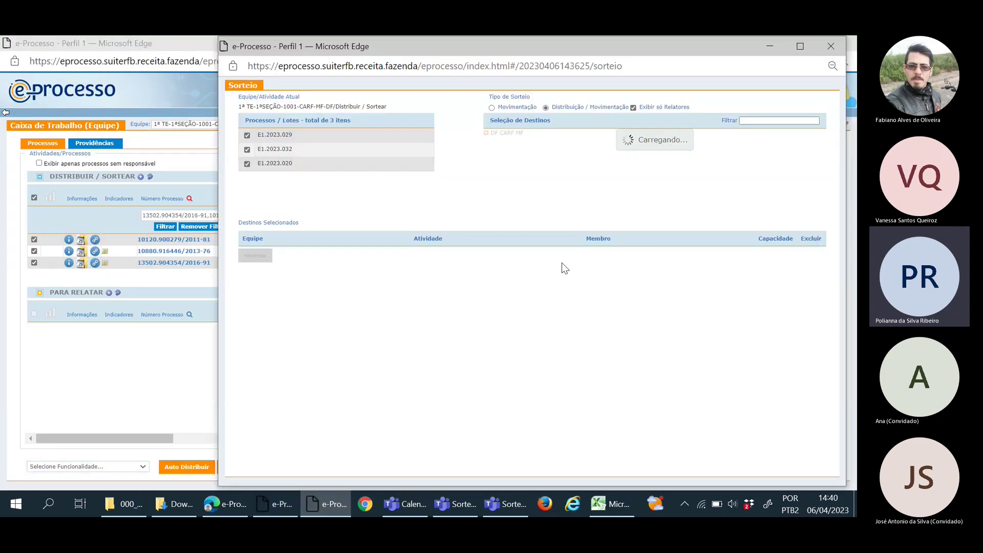
{"action": "left_click", "coordinate": [829, 48]}
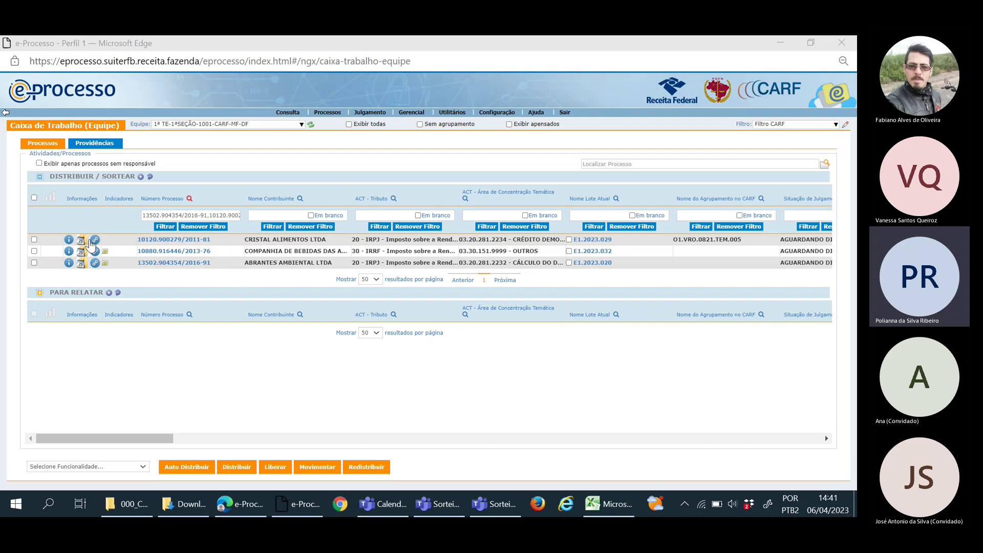
{"action": "left_click", "coordinate": [33, 198]}
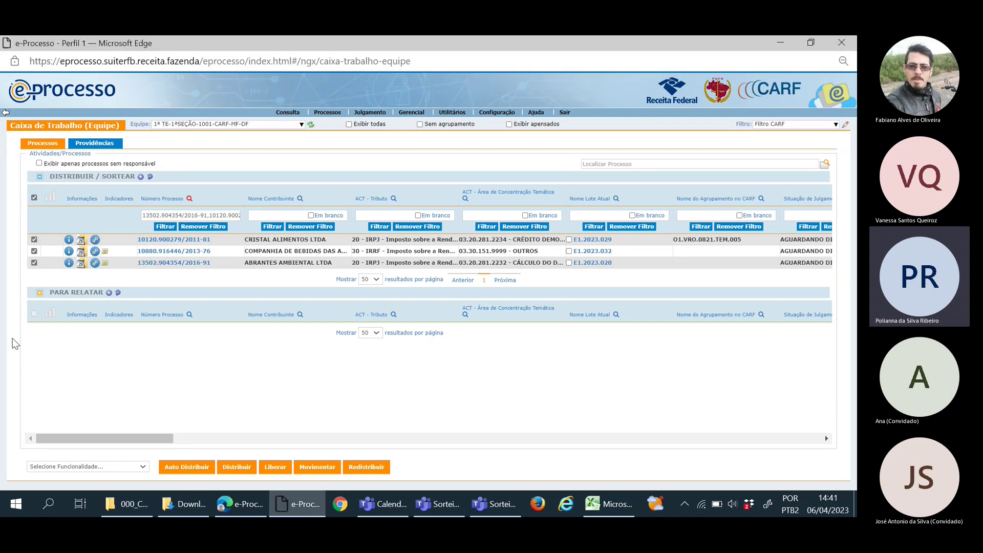
{"action": "left_click", "coordinate": [143, 466]}
{"action": "scroll", "coordinate": [86, 434], "scroll_direction": "down", "scroll_amount": 1}
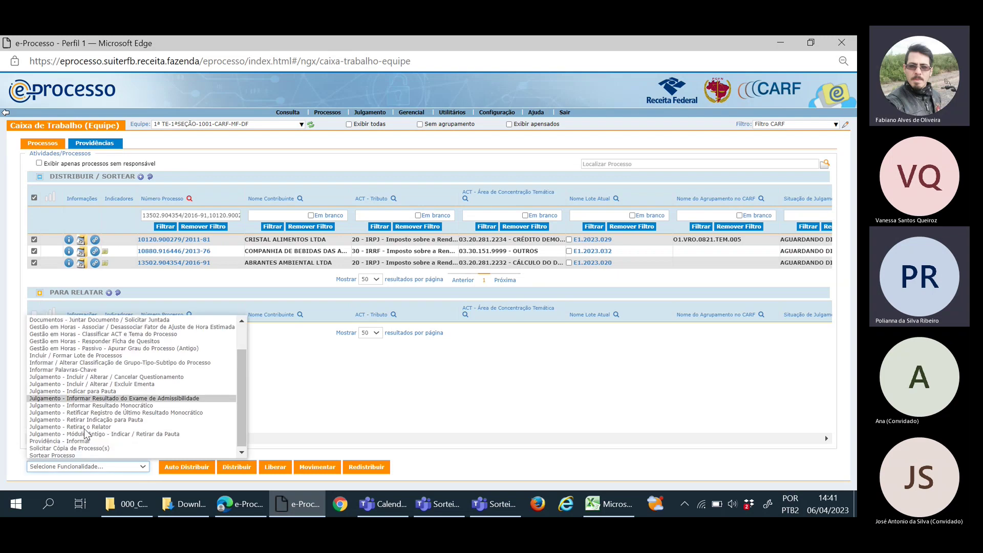
{"action": "left_click", "coordinate": [70, 453]}
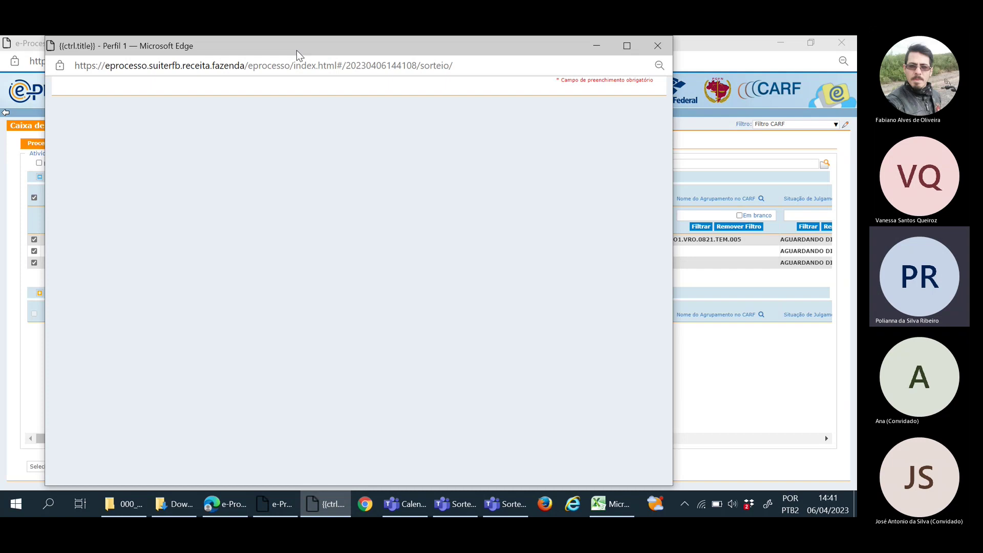
- Set the draw type to Distribuição / Movimentação and expand the destinations to Para Relatar under 1ª TE-1ªSEÇÃO-1001-CARF-MF-DF
{"action": "left_click_drag", "start_coordinate": [297, 51], "coordinate": [469, 45]}
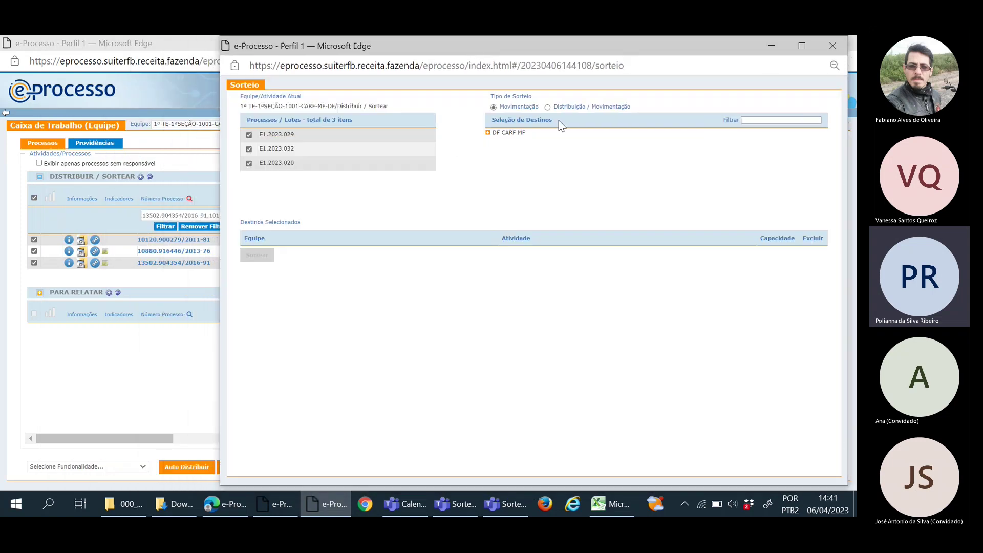
{"action": "left_click", "coordinate": [547, 107]}
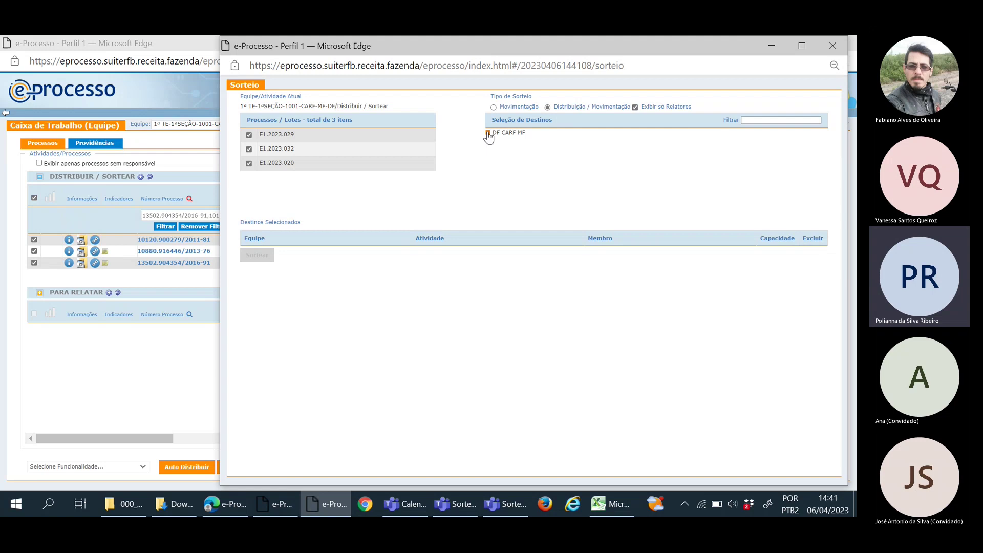
{"action": "left_click", "coordinate": [487, 133]}
{"action": "left_click", "coordinate": [496, 141]}
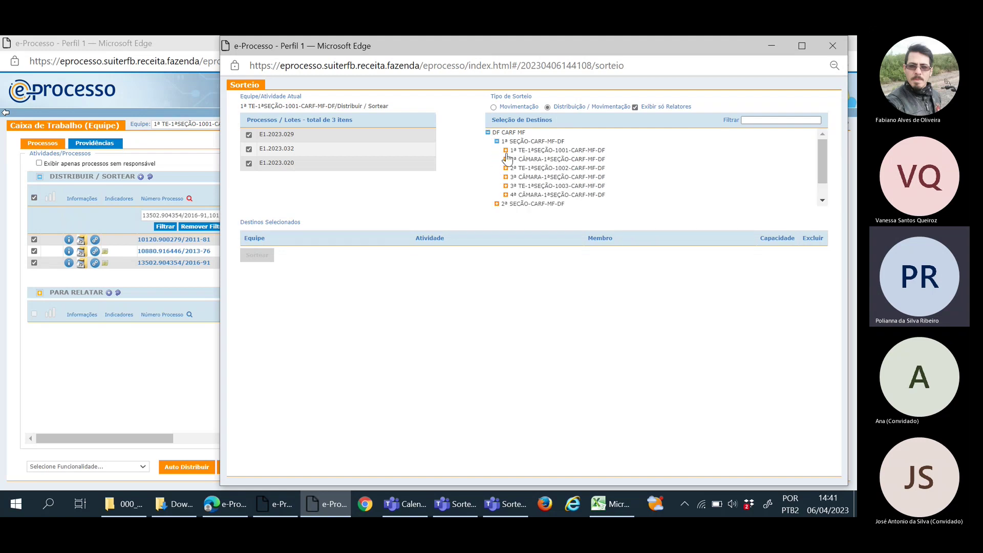
{"action": "left_click", "coordinate": [505, 150]}
{"action": "left_click", "coordinate": [514, 159]}
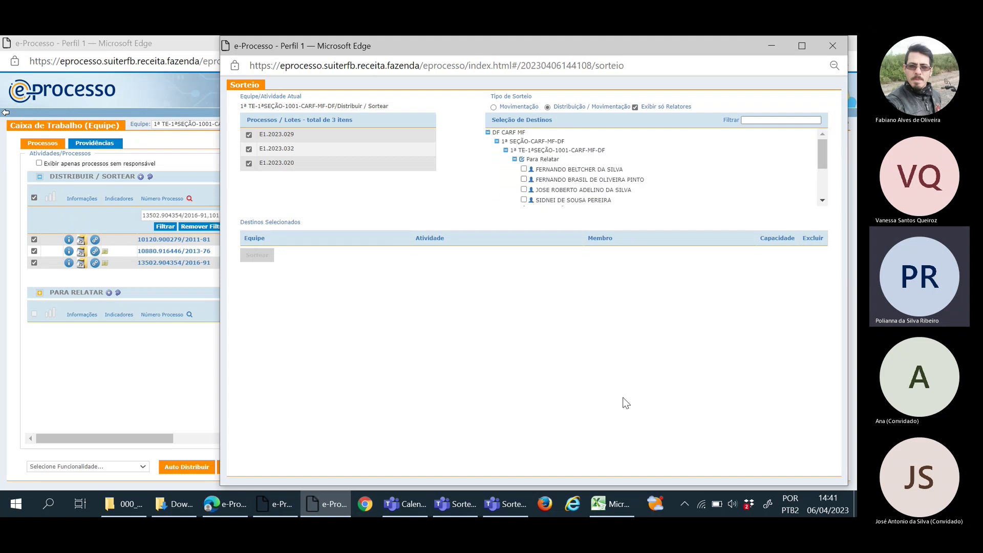
- With the planning workbook visible behind the Sorteio window, add the three counselors assigned one lot each as Para Relatar destinations
{"action": "left_click", "coordinate": [610, 504]}
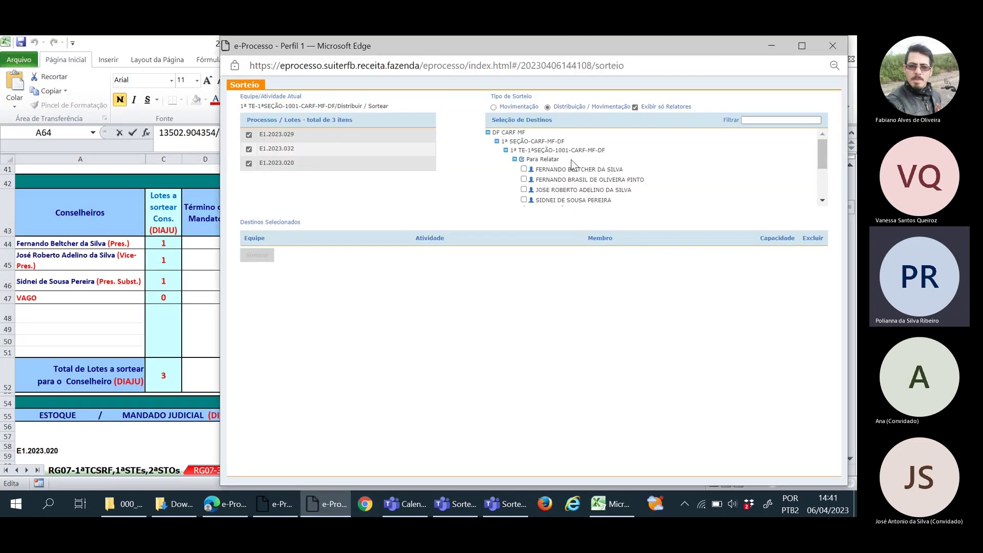
{"action": "left_click", "coordinate": [523, 169]}
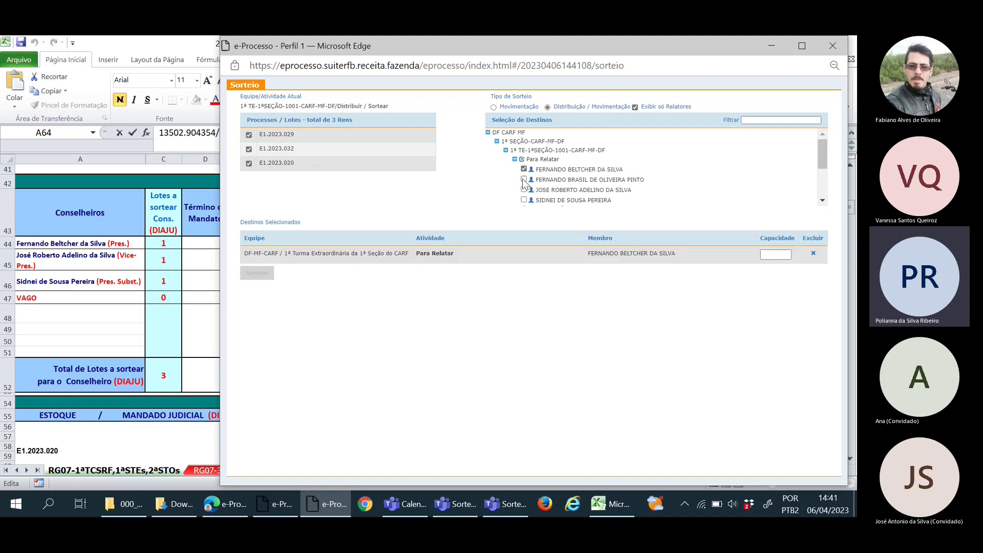
{"action": "left_click", "coordinate": [523, 190]}
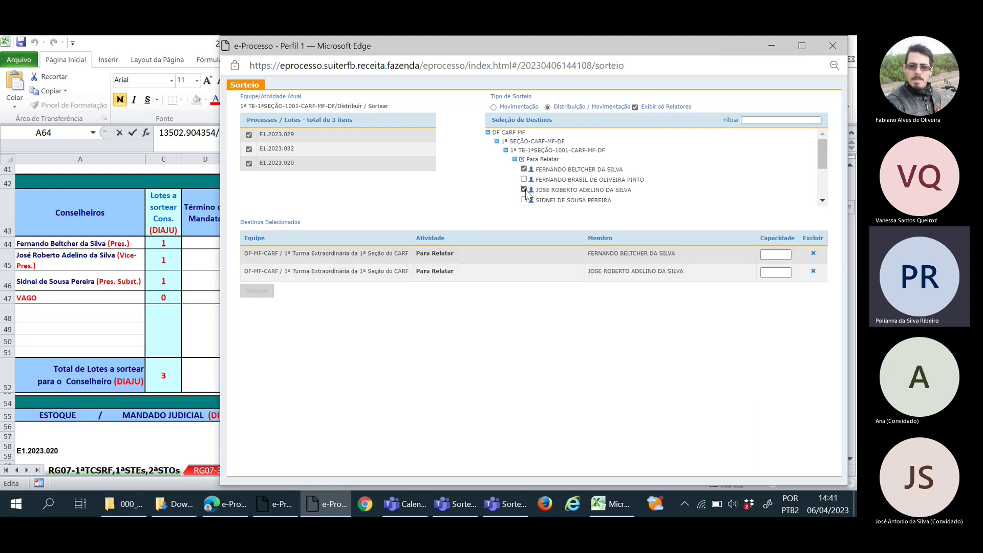
{"action": "left_click", "coordinate": [524, 200]}
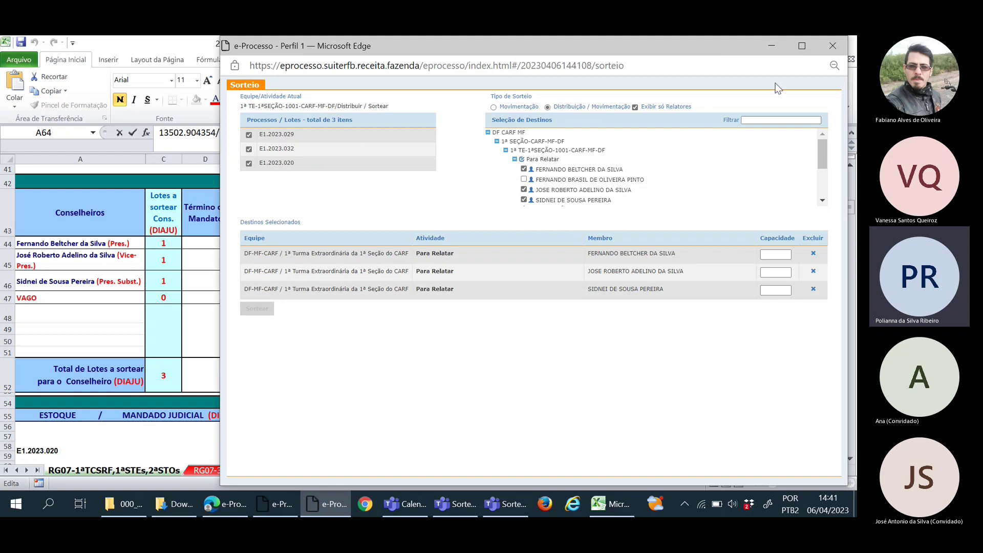
- Maximize the Sorteio window, set the Capacidade of each selected counselor to 1 and run the draw
{"action": "left_click", "coordinate": [801, 46]}
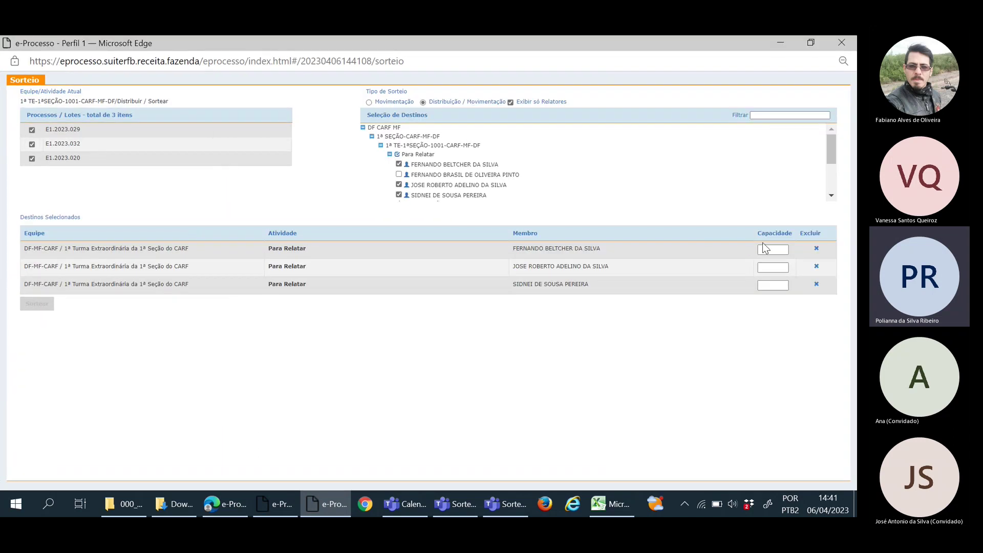
{"action": "left_click", "coordinate": [763, 246]}
{"action": "type", "text": "1"}
{"action": "left_click", "coordinate": [765, 267]}
{"action": "type", "text": "1"}
{"action": "left_click", "coordinate": [768, 285]}
{"action": "type", "text": "1"}
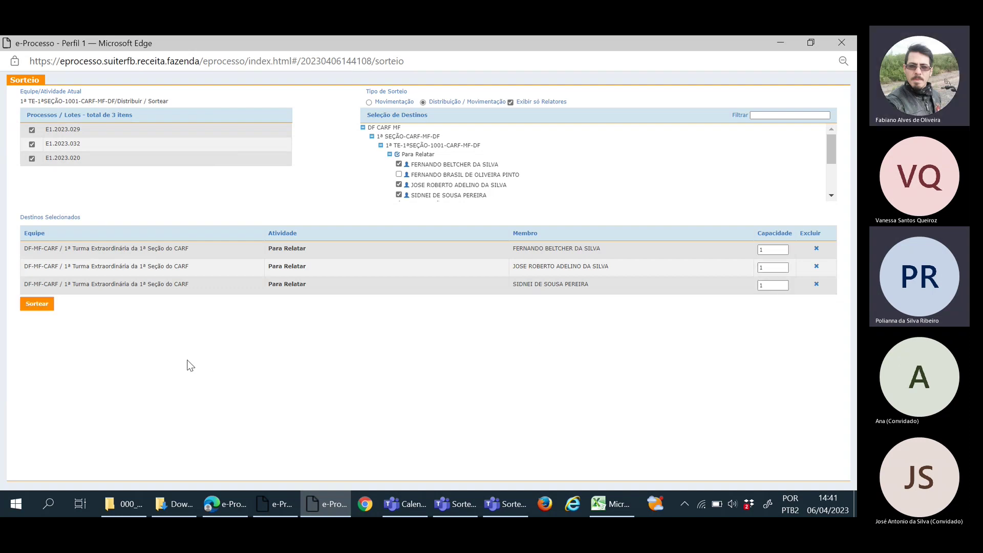
{"action": "left_click", "coordinate": [51, 308]}
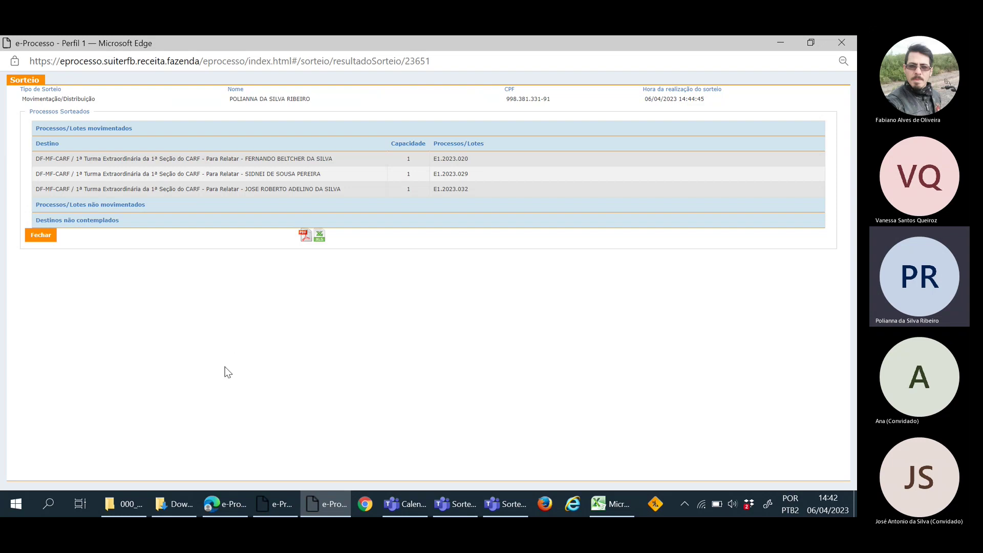
- Close the draw result and switch the work box to the team 2ª TE-1ªSEÇÃO-1002-CARF-MF-DF
{"action": "left_click", "coordinate": [38, 237]}
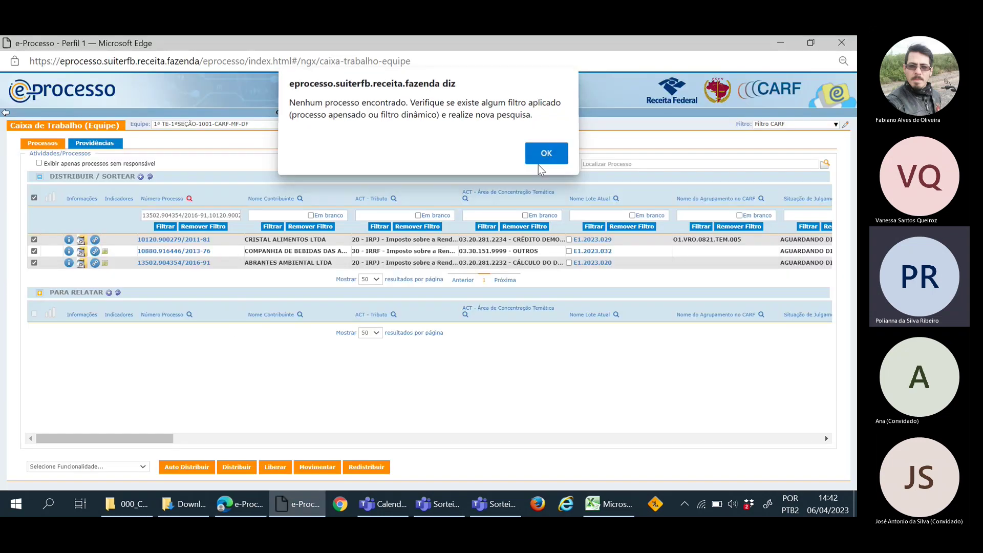
{"action": "left_click", "coordinate": [539, 162]}
{"action": "left_click", "coordinate": [224, 128]}
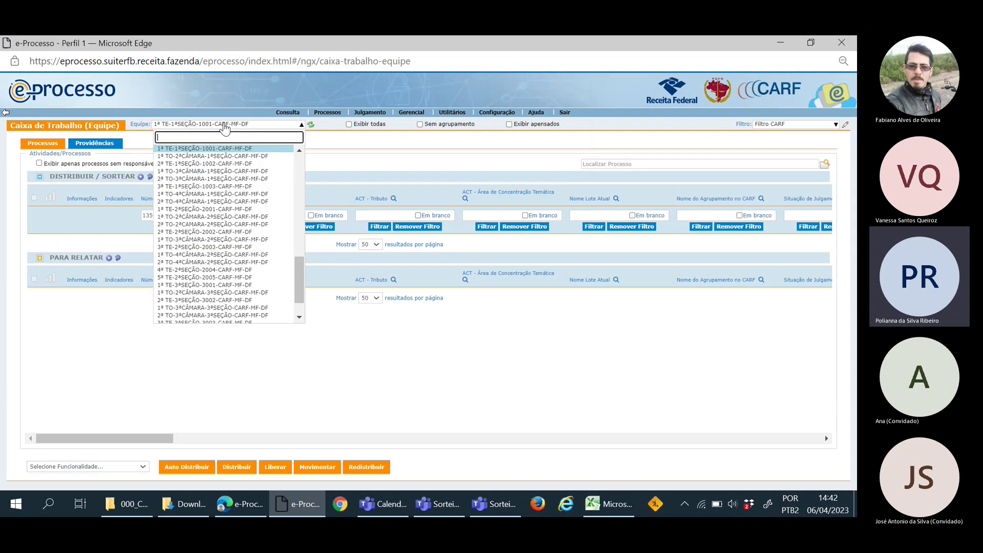
{"action": "left_click", "coordinate": [193, 163]}
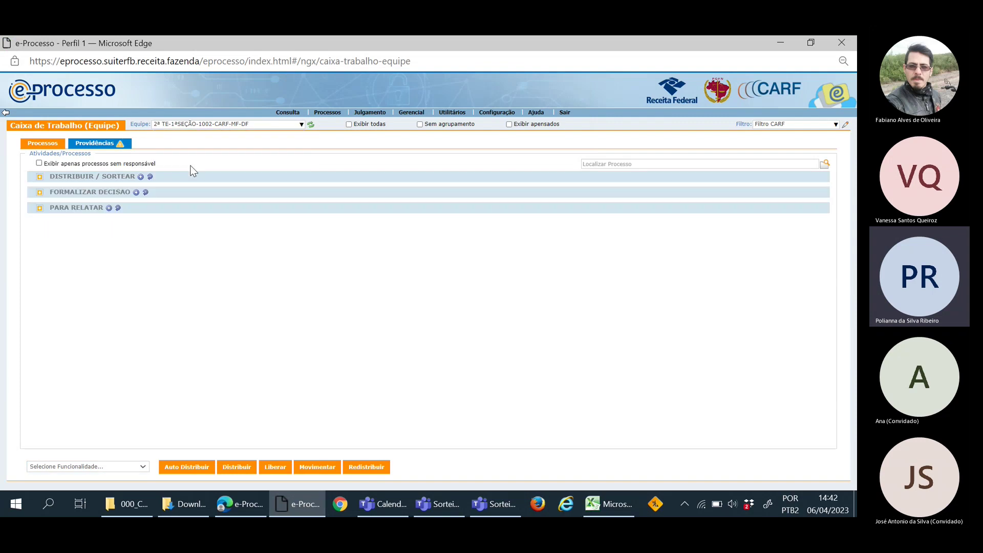
- In the Excel planning workbook, copy the lot keys for the draw of the 1ª Seção - 2ª Turma Extraordinária
{"action": "left_click", "coordinate": [608, 504]}
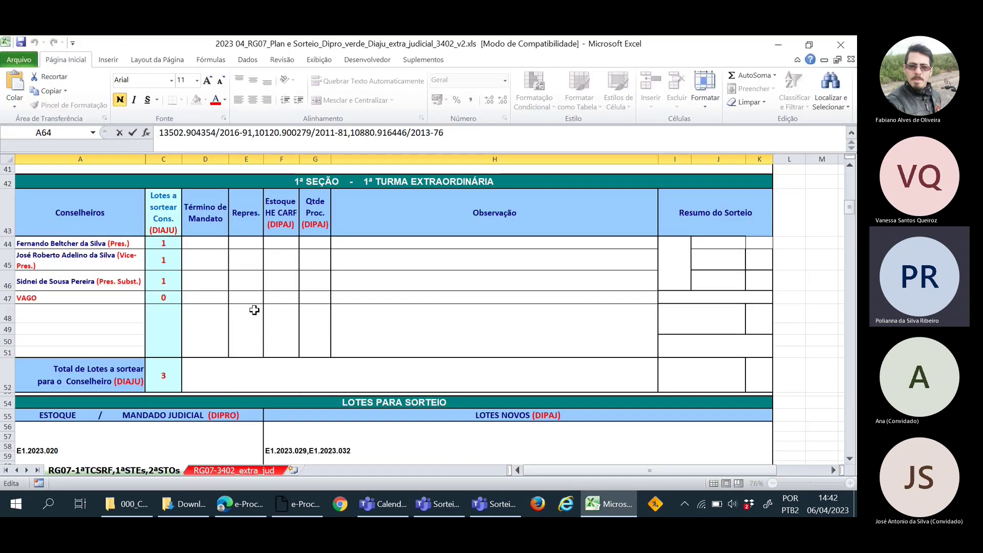
{"action": "scroll", "coordinate": [254, 310], "scroll_direction": "down", "scroll_amount": 15}
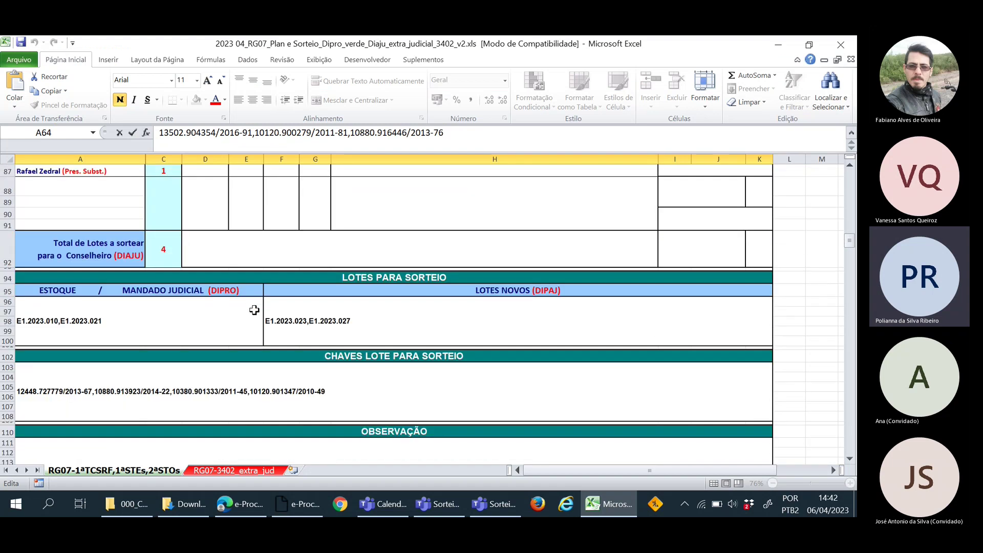
{"action": "scroll", "coordinate": [254, 310], "scroll_direction": "up", "scroll_amount": 3}
{"action": "scroll", "coordinate": [254, 310], "scroll_direction": "down", "scroll_amount": 1}
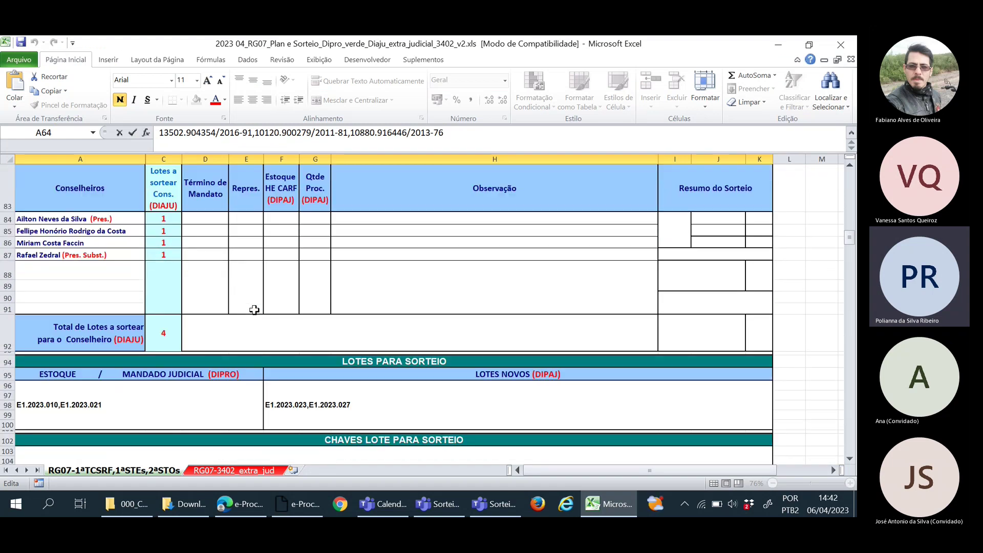
{"action": "scroll", "coordinate": [254, 310], "scroll_direction": "down", "scroll_amount": 2}
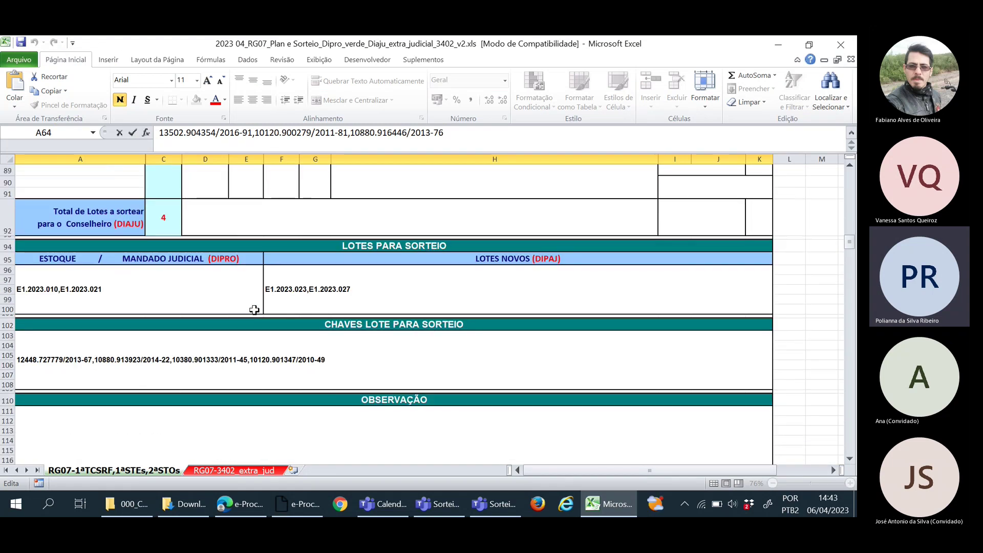
{"action": "double_click", "coordinate": [328, 359]}
{"action": "left_click_drag", "start_coordinate": [324, 359], "coordinate": [17, 360]}
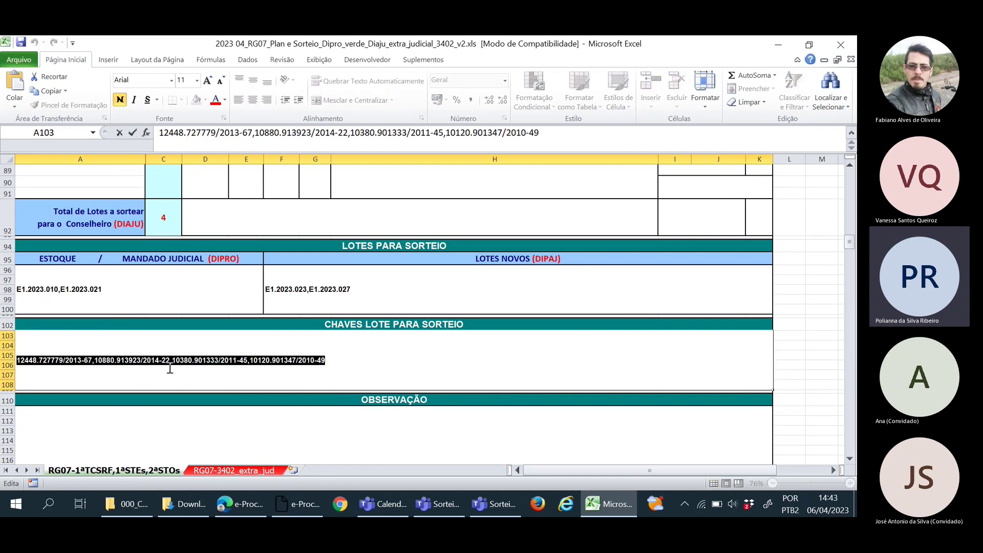
{"action": "scroll", "coordinate": [182, 365], "scroll_direction": "up", "scroll_amount": 3}
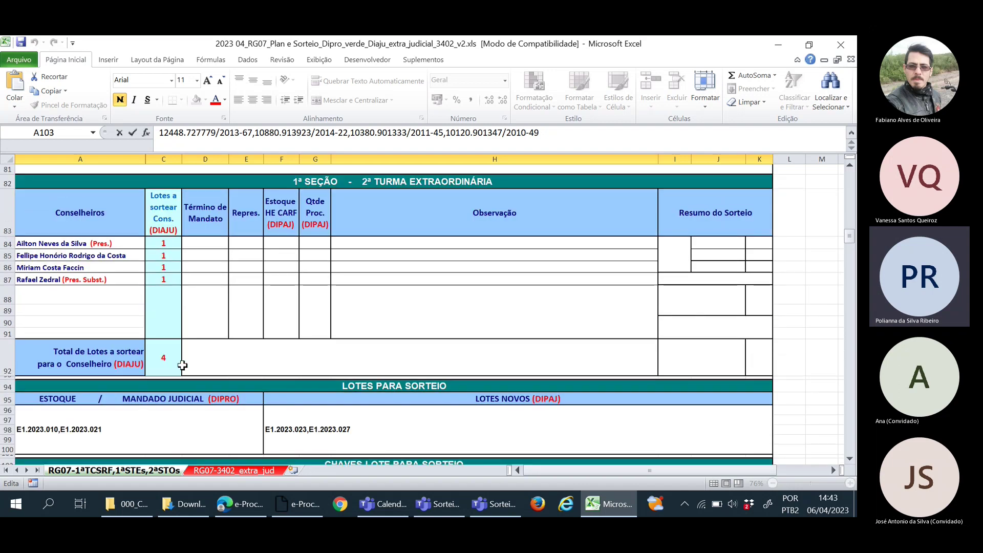
- Return to e-Processo and filter Distribuir / Sortear by process number with the copied keys of the 2ª Turma Extraordinária
{"action": "left_click", "coordinate": [296, 504]}
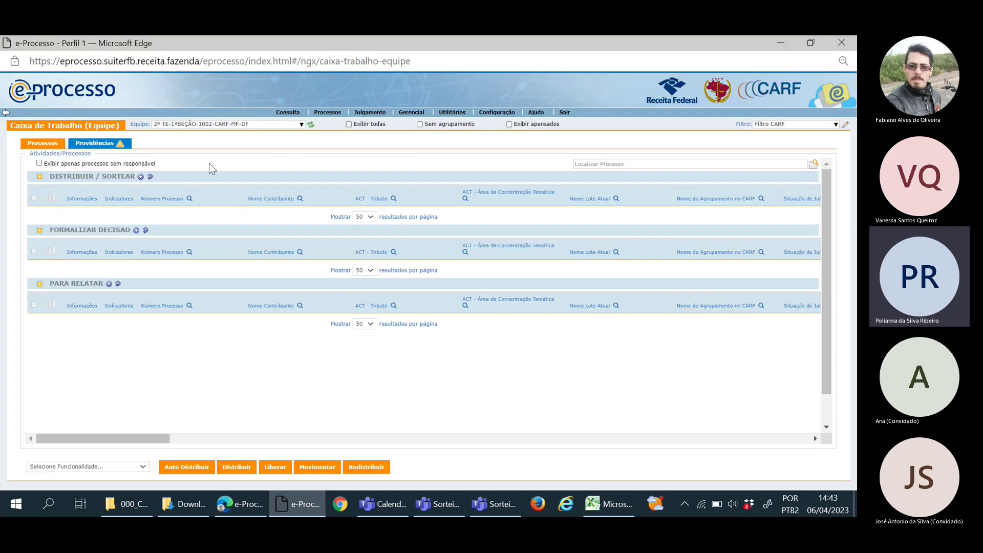
{"action": "left_click", "coordinate": [190, 199]}
{"action": "key", "text": "ctrl+v"}
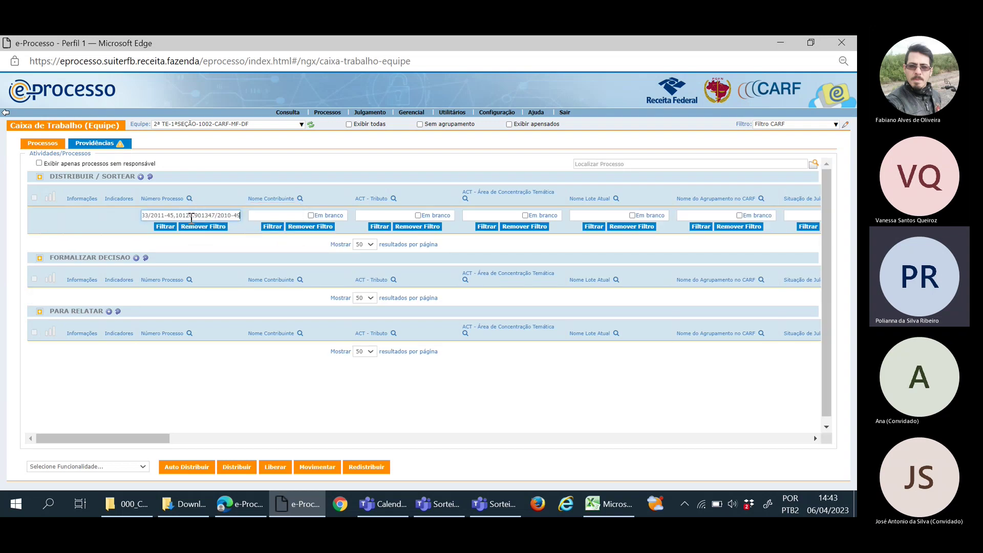
{"action": "left_click", "coordinate": [165, 226]}
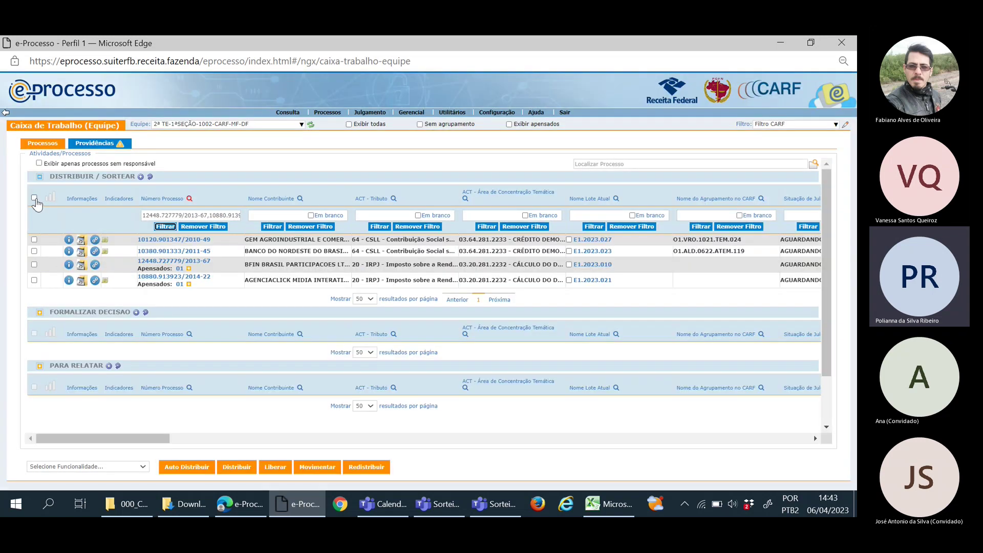
- Select all four filtered processes of the 2ª Turma Extraordinária and open the Sortear Processo function for them
{"action": "left_click", "coordinate": [33, 197]}
{"action": "left_click", "coordinate": [147, 468]}
{"action": "scroll", "coordinate": [93, 435], "scroll_direction": "down", "scroll_amount": 2}
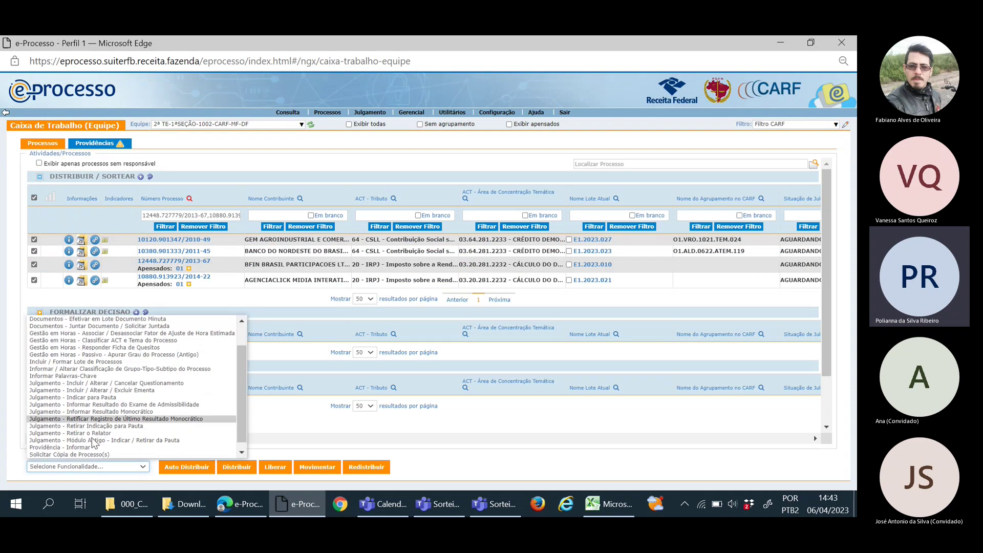
{"action": "left_click", "coordinate": [92, 454]}
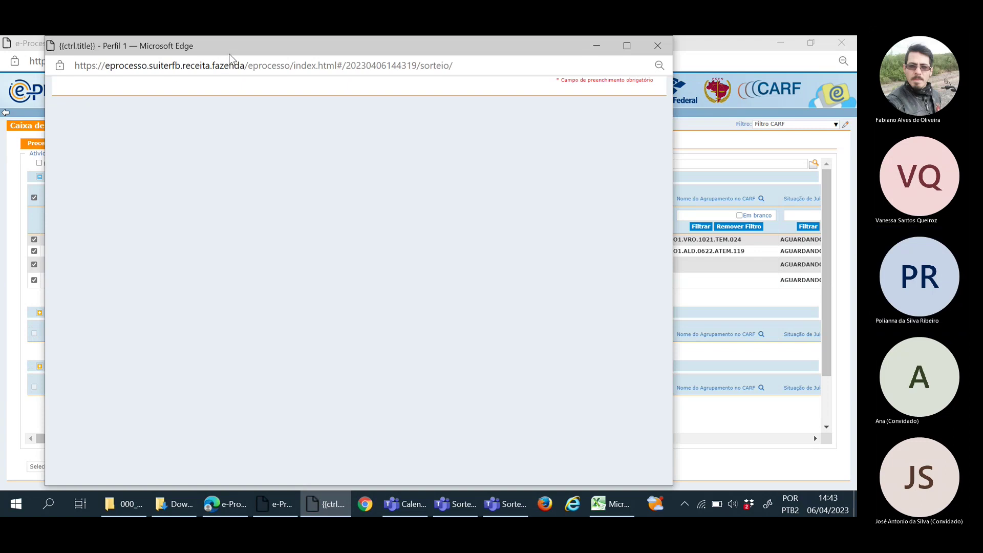
- Place the draw window beside the Excel planning workbook so the councillor list of the 2ª Turma Extraordinária can be consulted
{"action": "left_click_drag", "start_coordinate": [229, 48], "coordinate": [412, 48]}
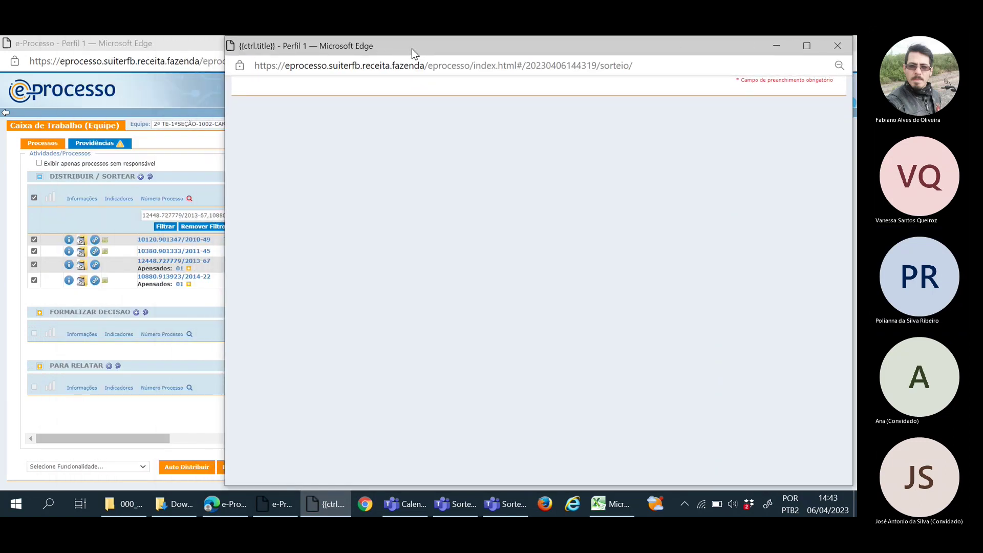
{"action": "left_click", "coordinate": [613, 505]}
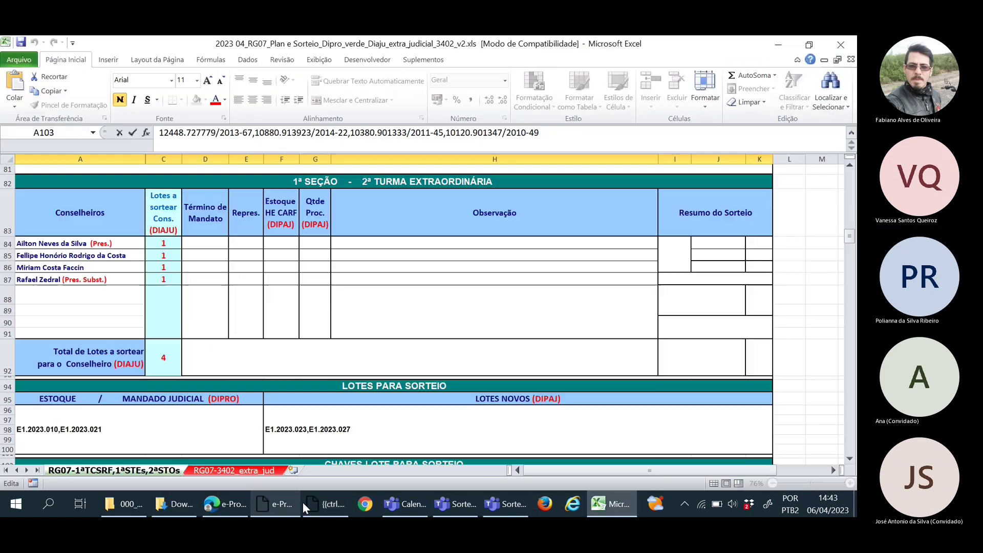
{"action": "left_click", "coordinate": [326, 503]}
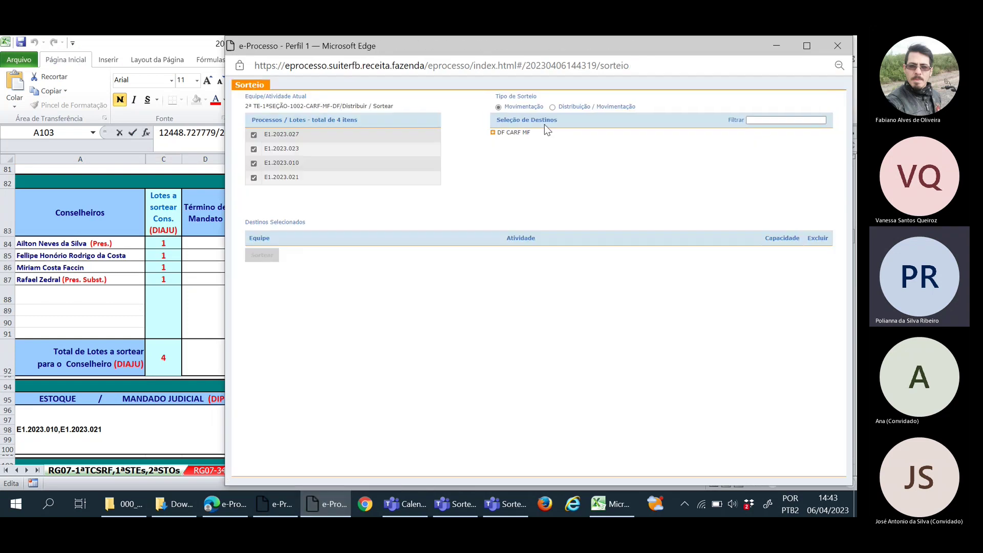
- Set the draw type to Distribuição / Movimentação and add all four Para Relatar members of 2ª TE-1ªSEÇÃO-1002-CARF-MF-DF as destinations
{"action": "left_click", "coordinate": [552, 106]}
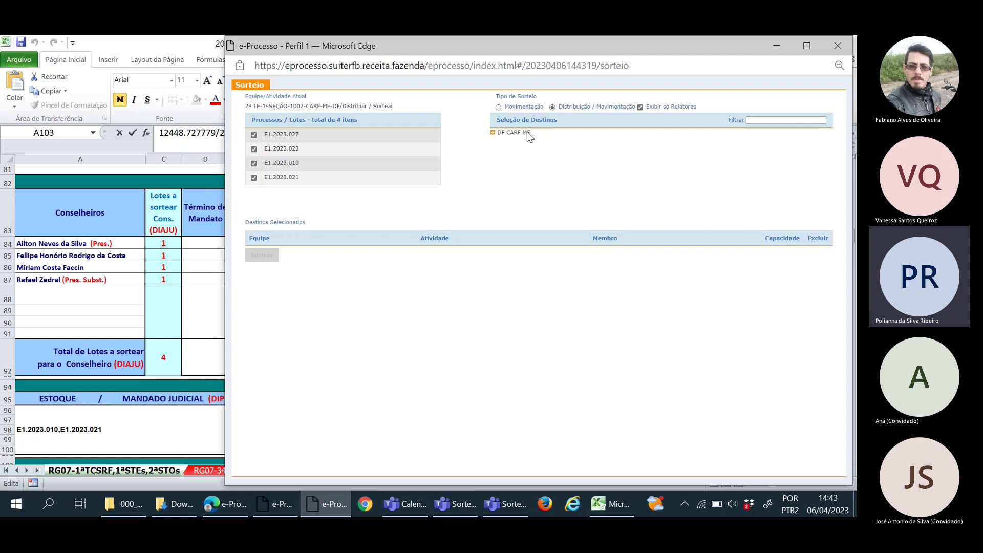
{"action": "left_click", "coordinate": [493, 132]}
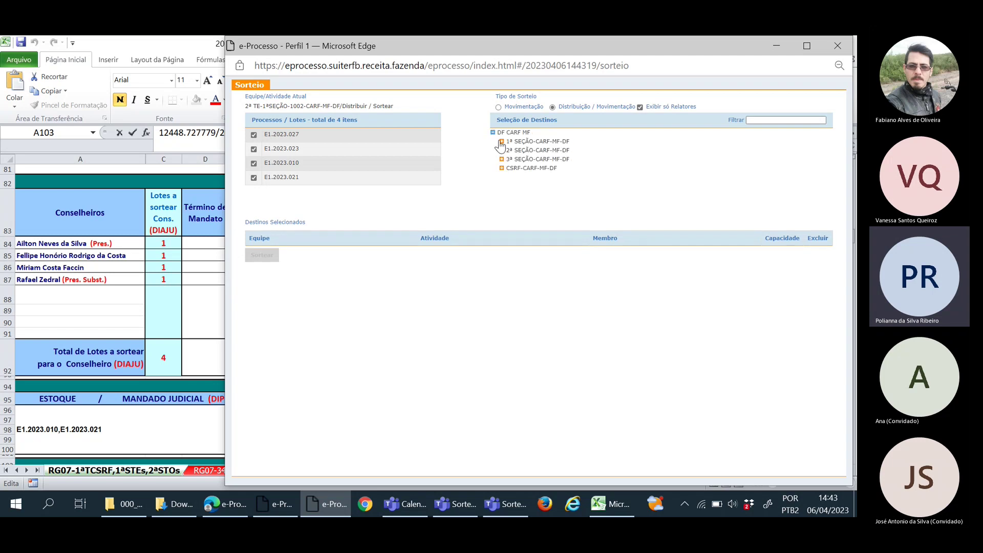
{"action": "left_click", "coordinate": [501, 141]}
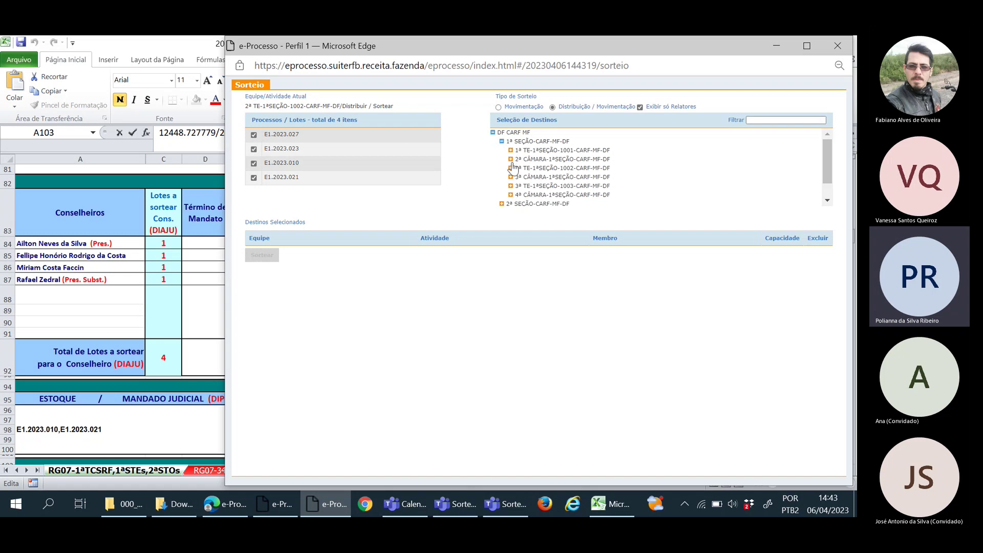
{"action": "left_click", "coordinate": [511, 168]}
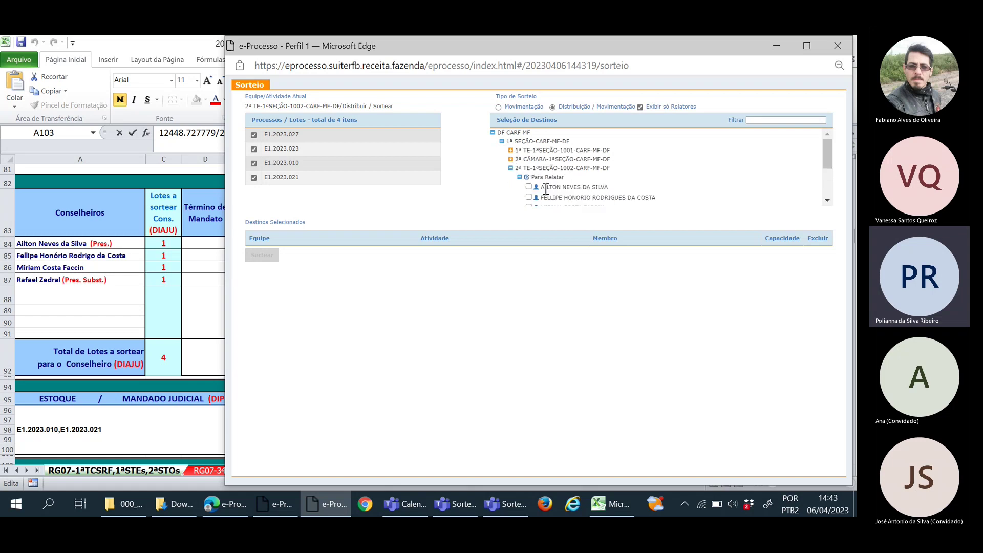
{"action": "scroll", "coordinate": [545, 189], "scroll_direction": "down", "scroll_amount": 1}
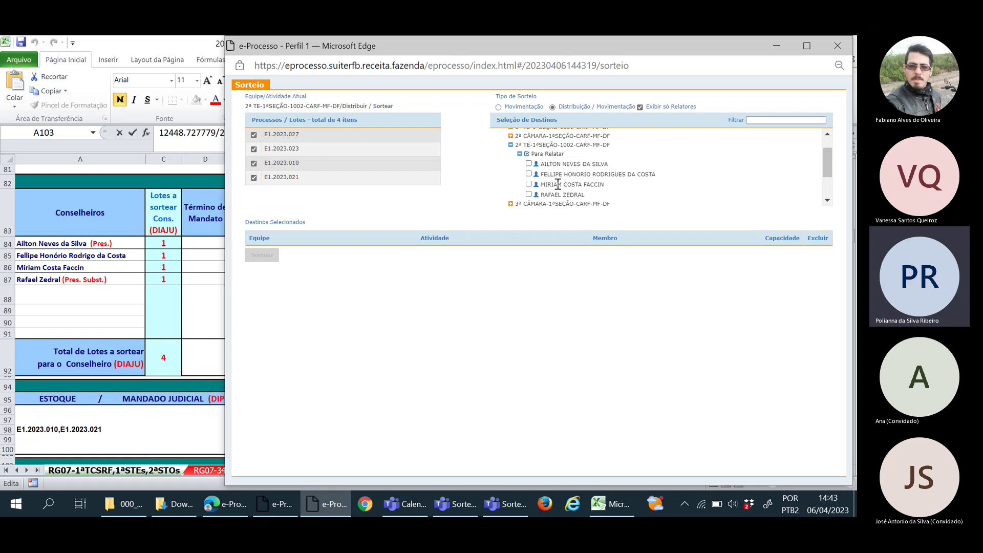
{"action": "left_click", "coordinate": [529, 164]}
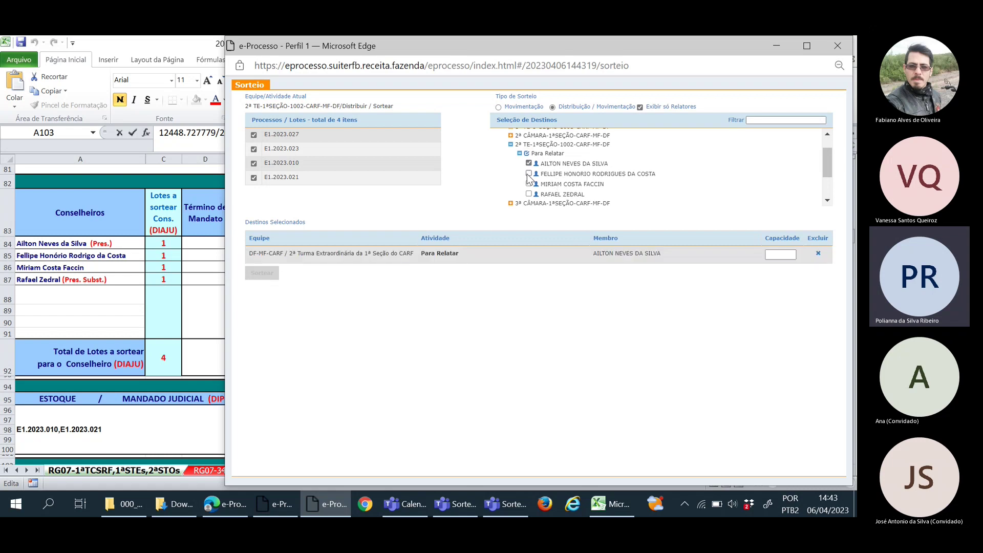
{"action": "left_click", "coordinate": [529, 174]}
{"action": "left_click", "coordinate": [528, 184]}
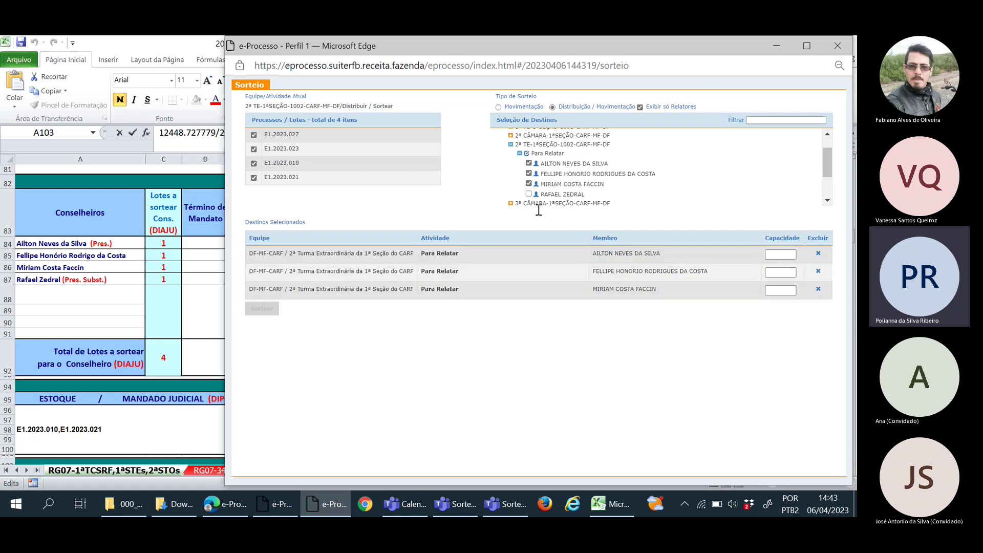
{"action": "left_click", "coordinate": [528, 194]}
- Maximize the draw window and set the capacity of each of the four selected members to 1
{"action": "left_click", "coordinate": [806, 46]}
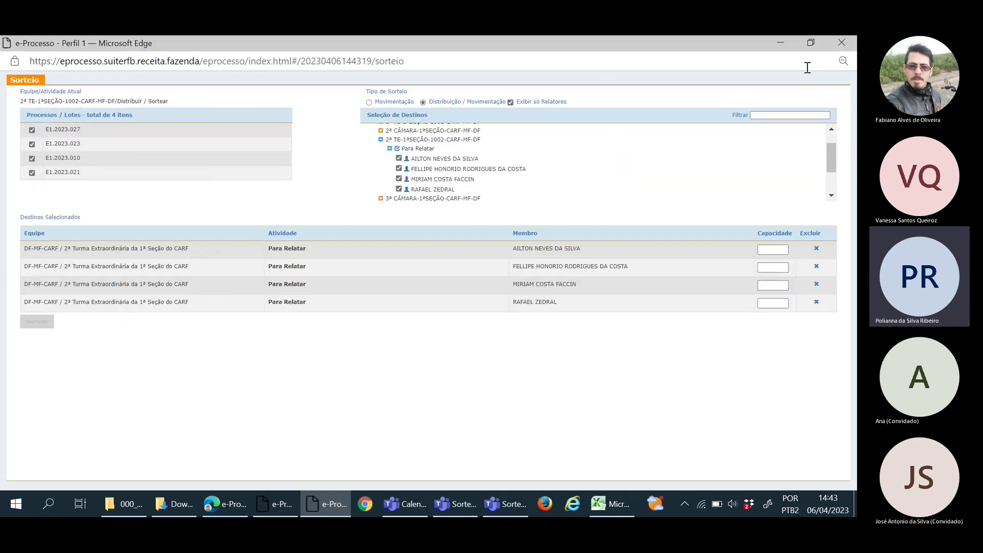
{"action": "left_click", "coordinate": [782, 249]}
{"action": "type", "text": "1"}
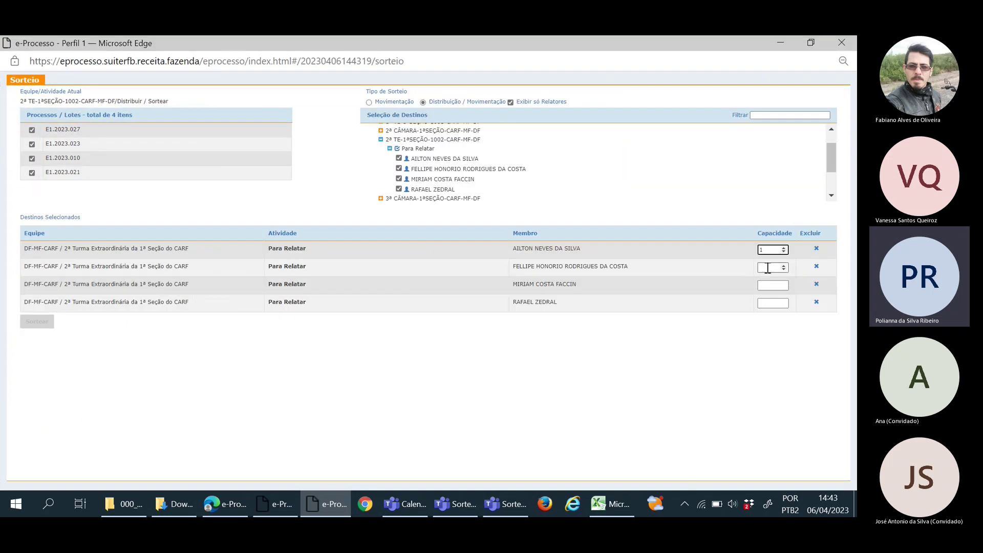
{"action": "key", "text": "Tab"}
{"action": "type", "text": "1"}
{"action": "left_click", "coordinate": [766, 302]}
{"action": "type", "text": "1"}
{"action": "left_click", "coordinate": [293, 351]}
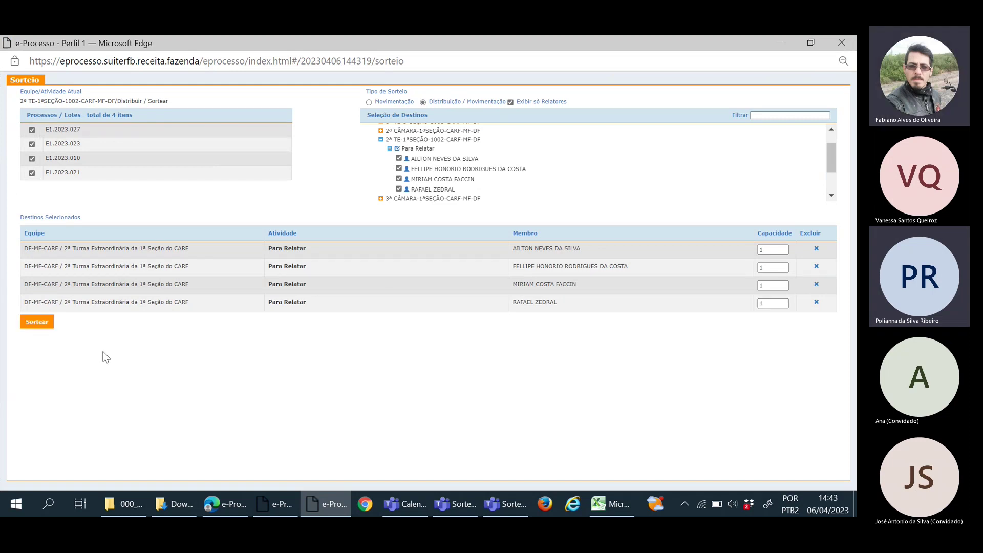
- Run the draw of the four lots among the selected members of the 2ª Turma Extraordinária, submitting it again once
{"action": "left_click", "coordinate": [51, 319]}
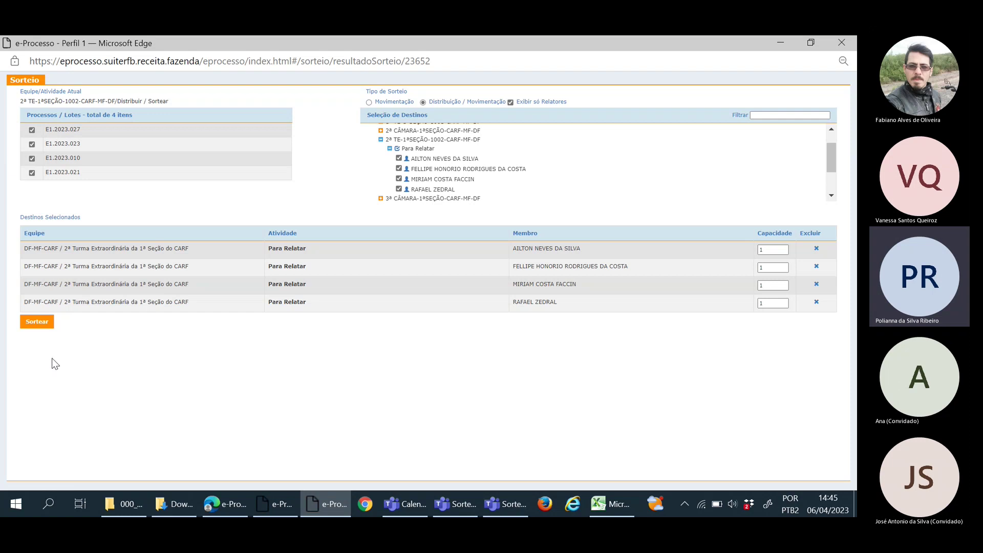
{"action": "left_click", "coordinate": [38, 322]}
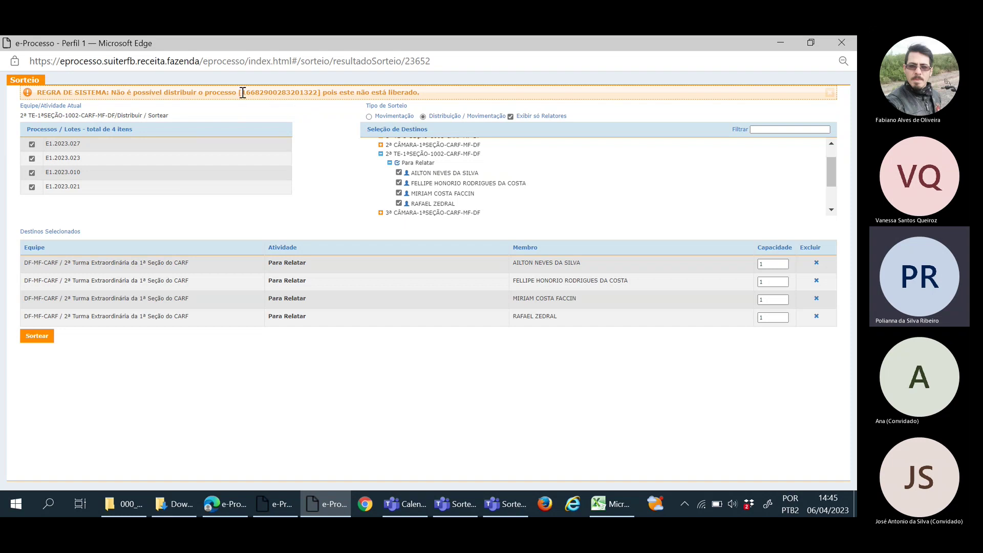
{"action": "left_click_drag", "start_coordinate": [242, 92], "coordinate": [316, 92]}
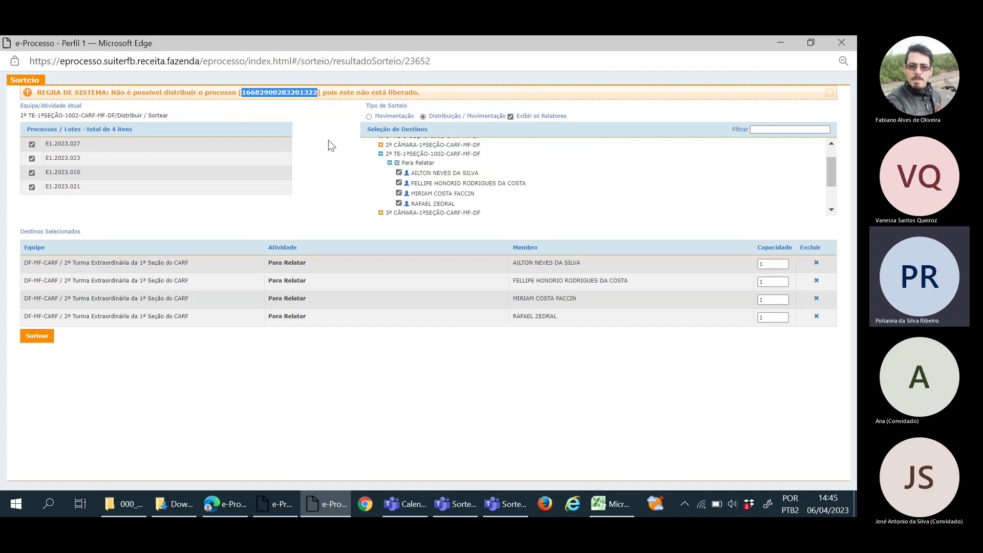
{"action": "left_click", "coordinate": [318, 187]}
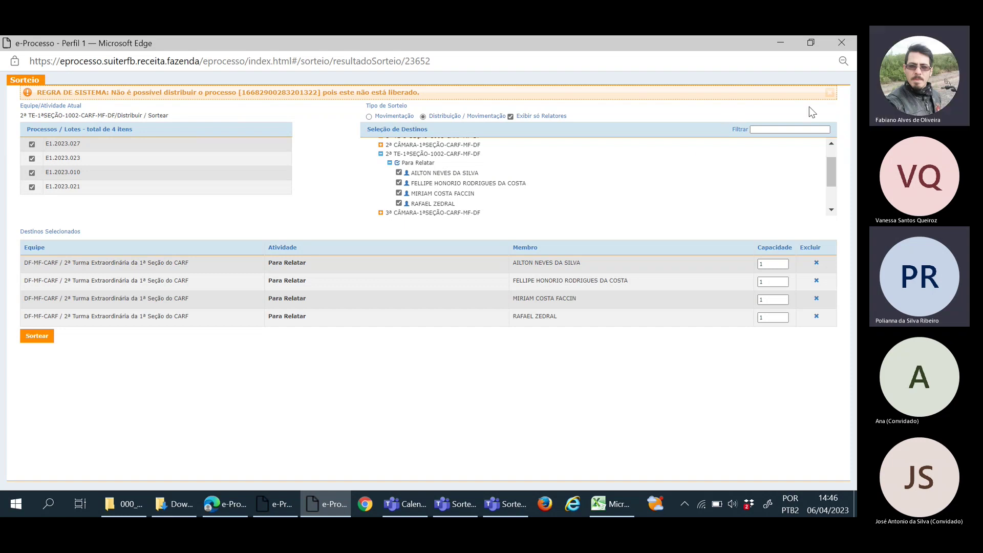
- Close the draw window and dismiss the notice in the team work box
{"action": "left_click", "coordinate": [272, 504]}
{"action": "left_click", "coordinate": [332, 507]}
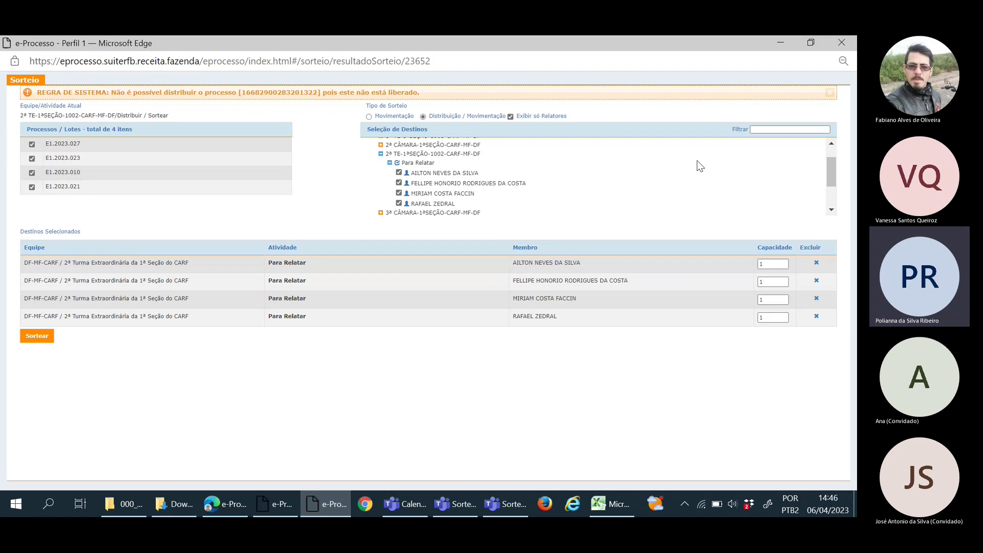
{"action": "left_click", "coordinate": [850, 46]}
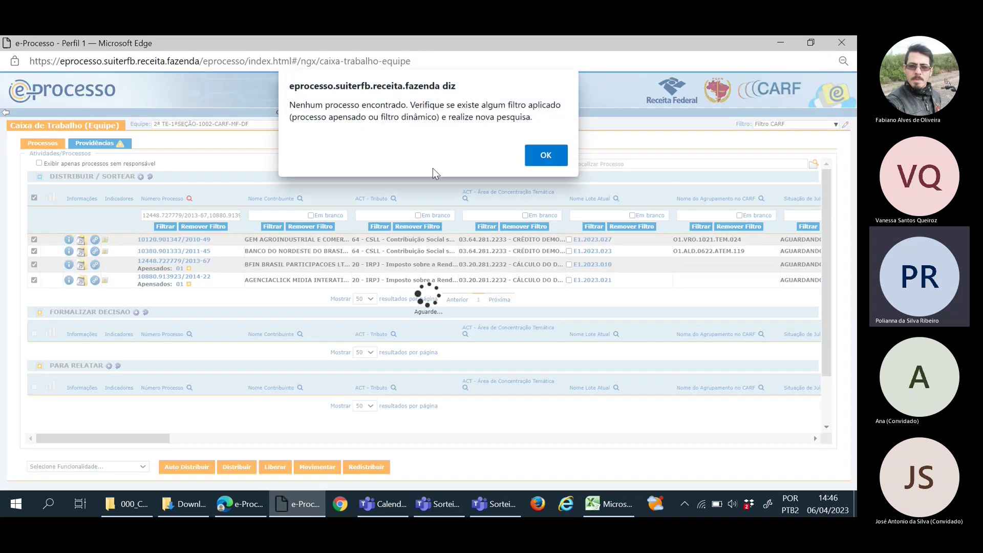
{"action": "left_click", "coordinate": [547, 157]}
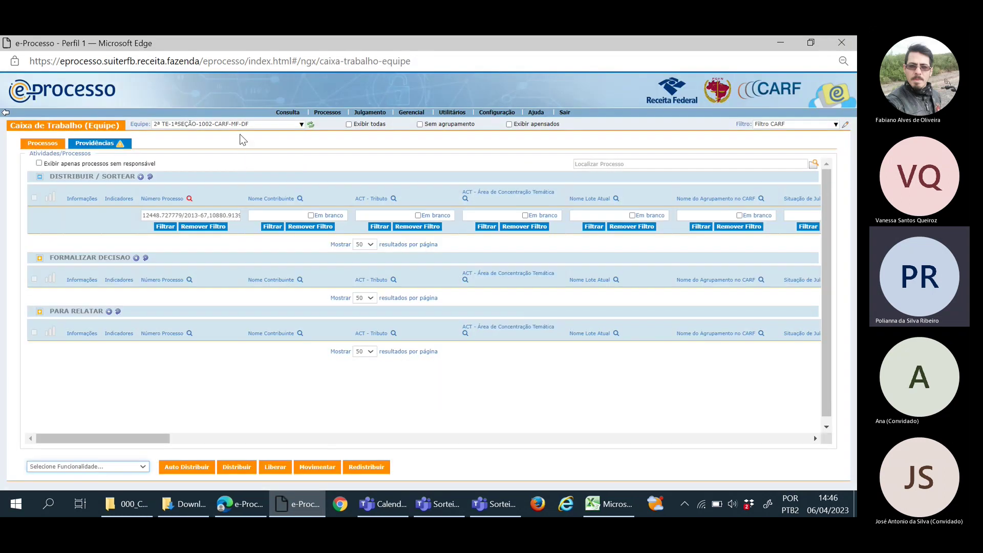
- Search the completed draws from 06/04/2023 to 06/04/2023 and review the result of the one held at 14:46:53
{"action": "left_click", "coordinate": [287, 113]}
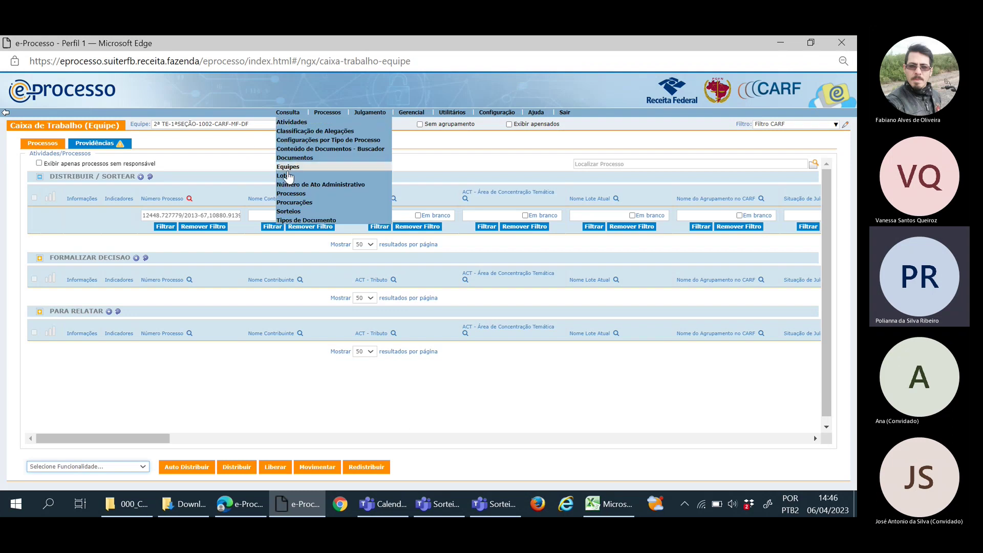
{"action": "left_click", "coordinate": [282, 212]}
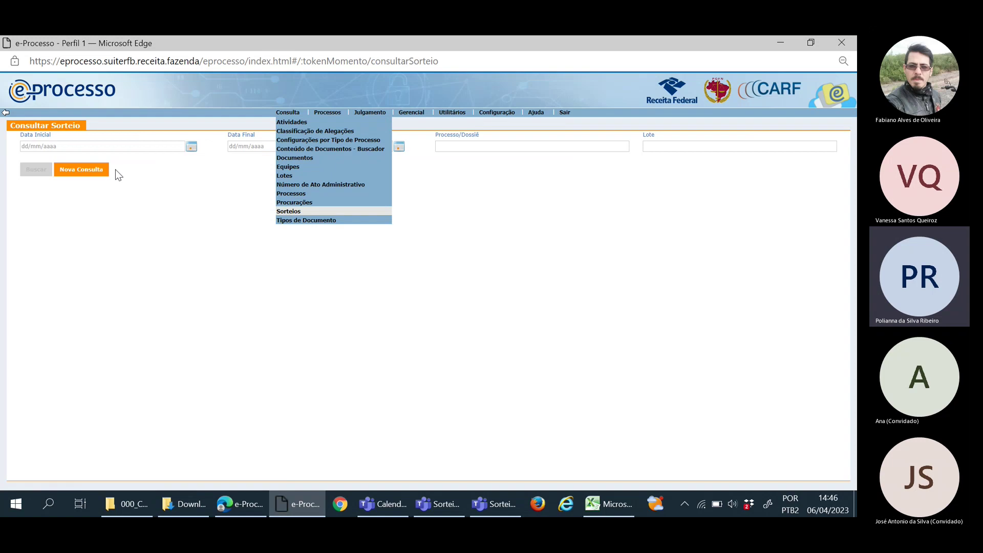
{"action": "left_click", "coordinate": [192, 147]}
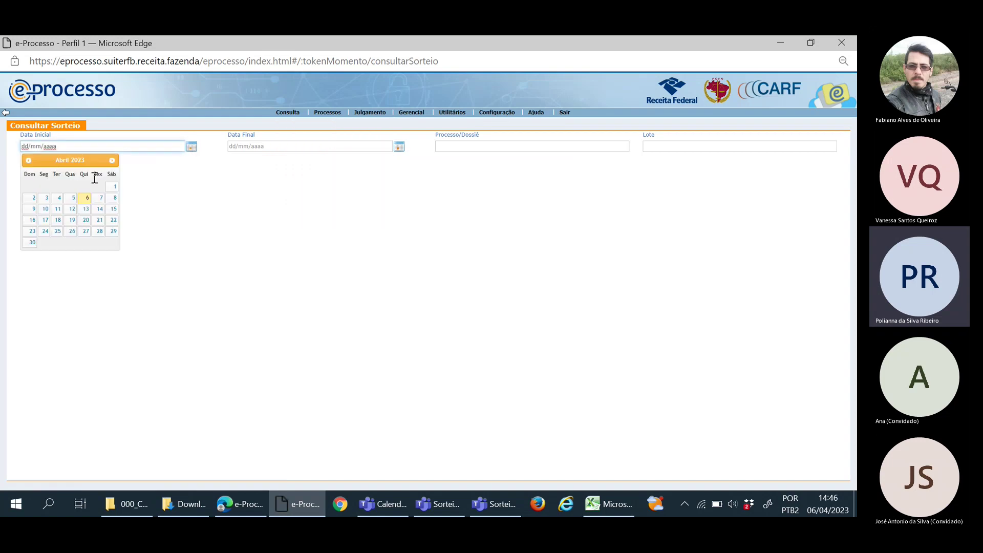
{"action": "left_click", "coordinate": [87, 198]}
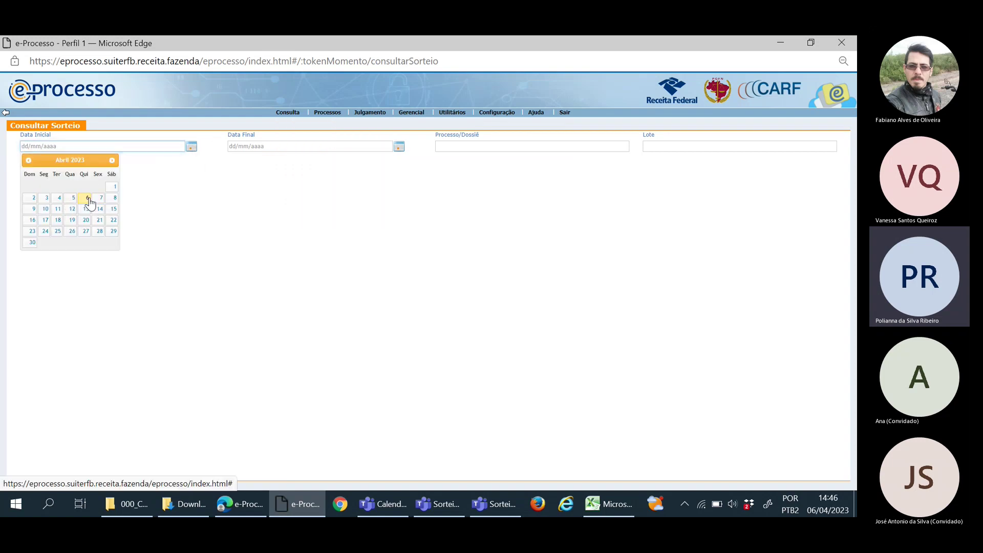
{"action": "left_click", "coordinate": [398, 148]}
{"action": "left_click", "coordinate": [294, 198]}
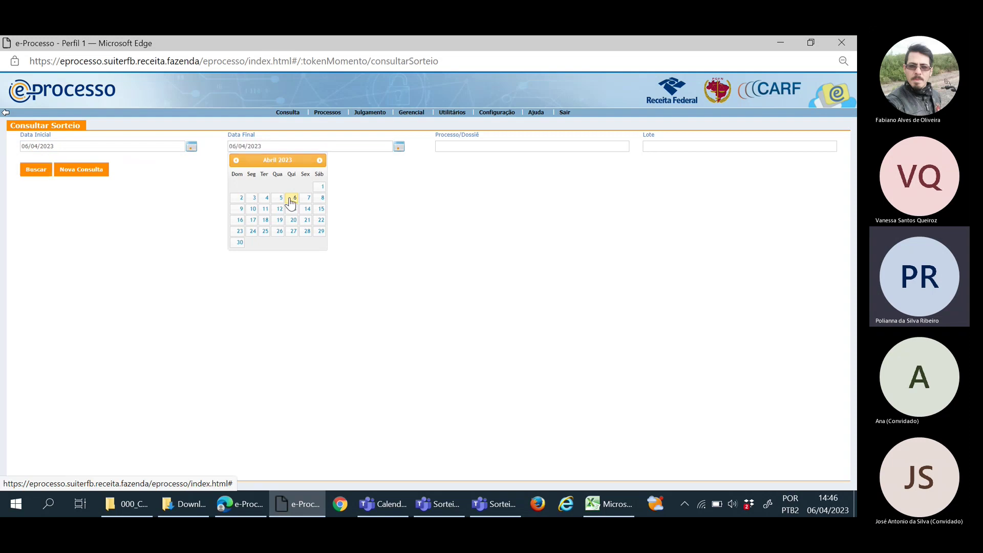
{"action": "left_click", "coordinate": [36, 173]}
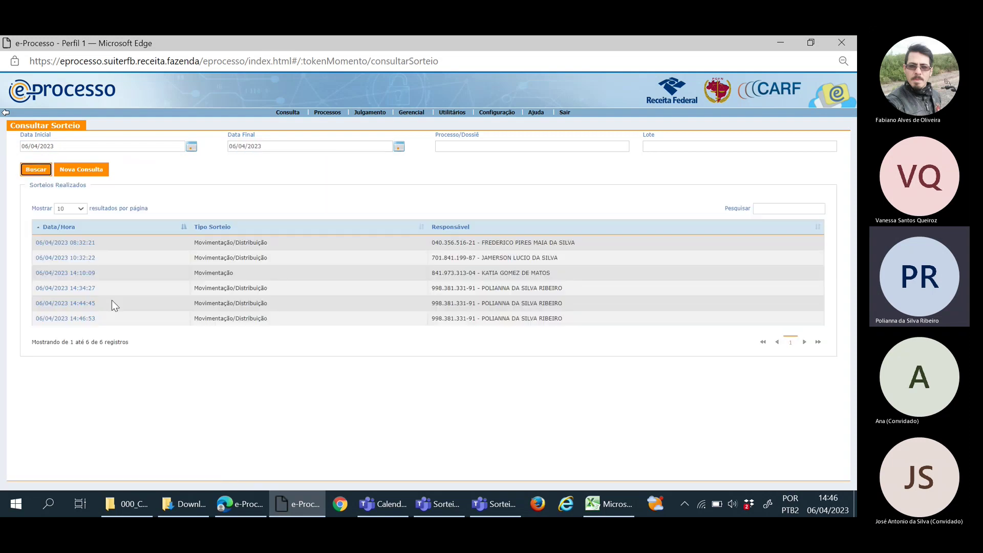
{"action": "left_click", "coordinate": [83, 318]}
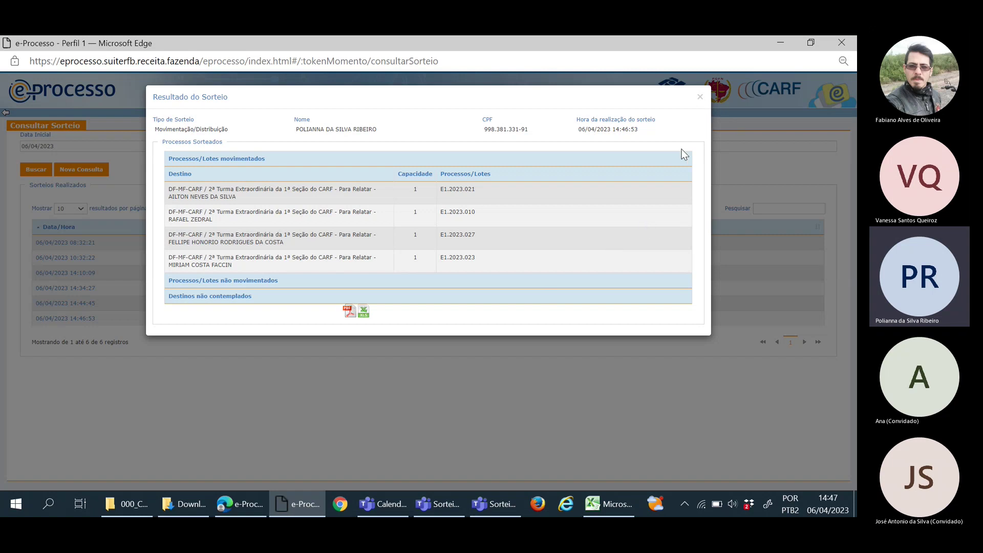
{"action": "left_click", "coordinate": [699, 98]}
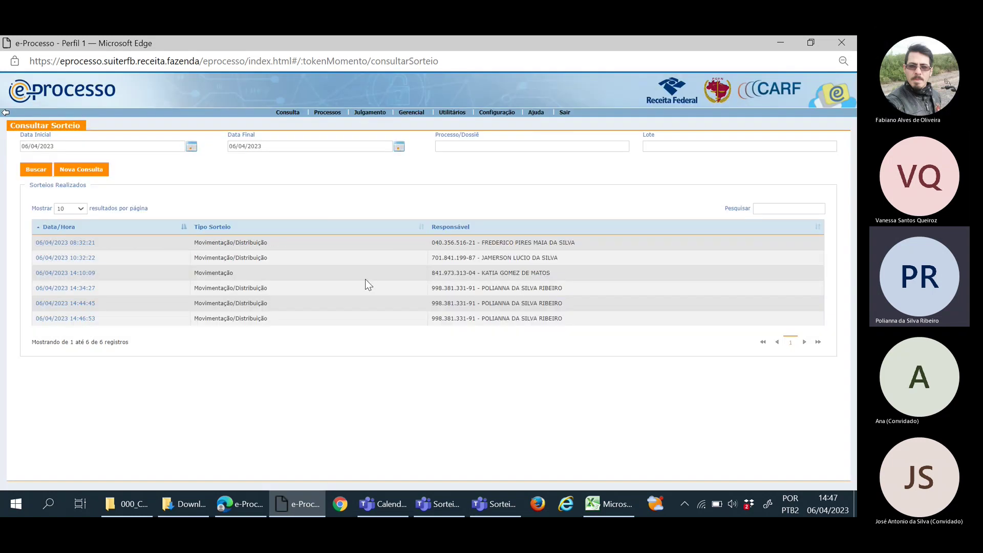
- Return to the team work box and switch it to the team 3ª TE-1ªSEÇÃO-1003-CARF-MF-DF
{"action": "left_click", "coordinate": [327, 113]}
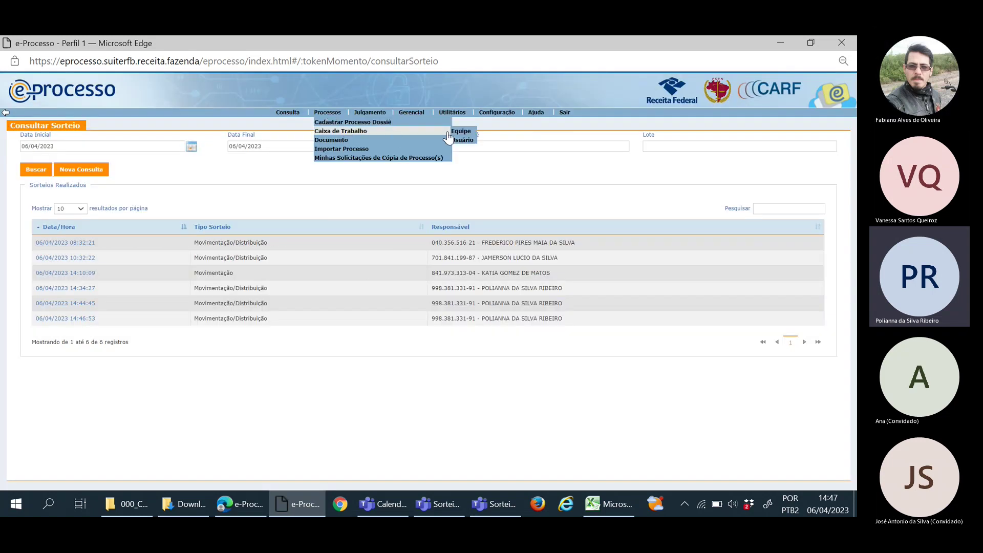
{"action": "left_click", "coordinate": [450, 132]}
{"action": "left_click", "coordinate": [191, 125]}
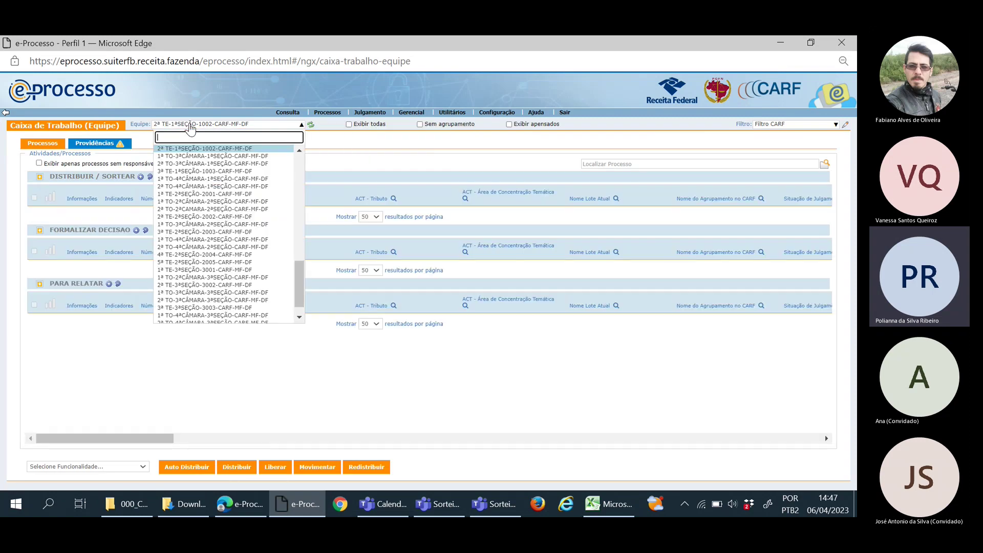
{"action": "left_click", "coordinate": [186, 171]}
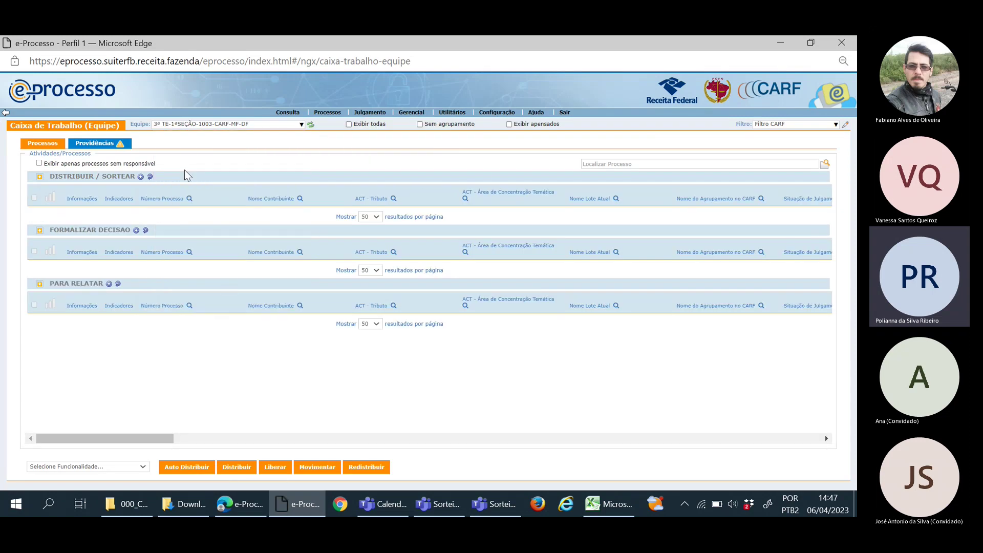
- Switch to the Excel planning workbook and copy the lot keys for the draw of the 1ª Seção, 3ª Turma Extraordinária
{"action": "left_click", "coordinate": [606, 504]}
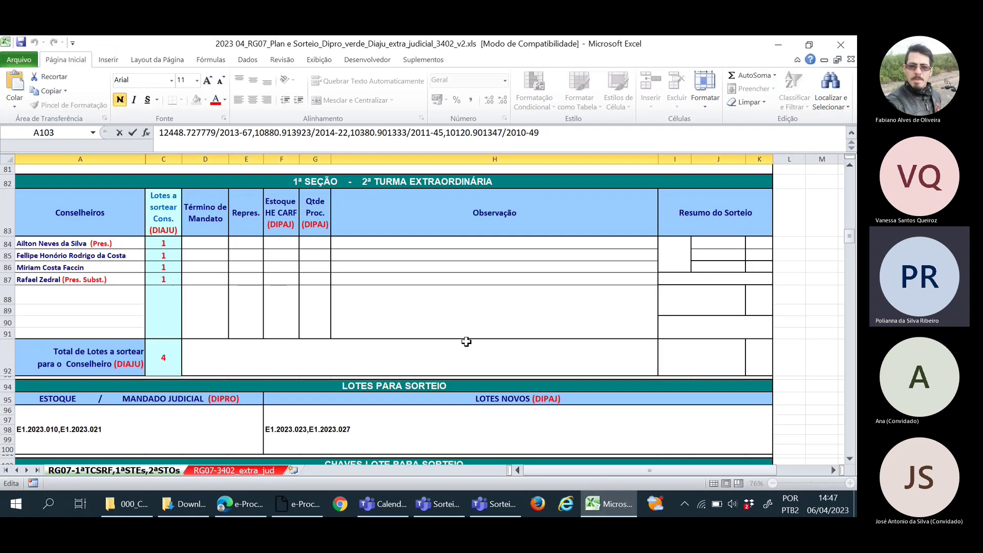
{"action": "scroll", "coordinate": [466, 342], "scroll_direction": "down", "scroll_amount": 8}
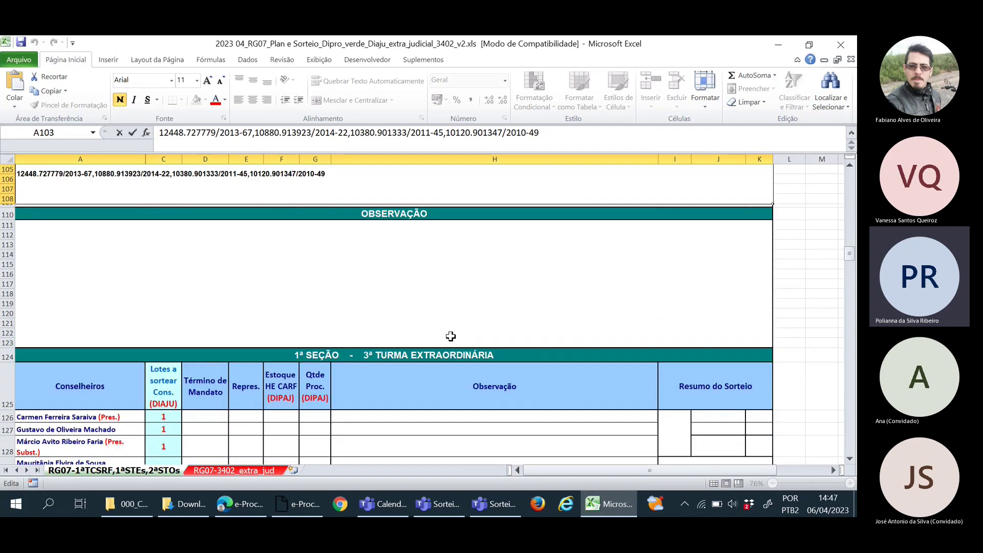
{"action": "scroll", "coordinate": [451, 335], "scroll_direction": "down", "scroll_amount": 3}
{"action": "scroll", "coordinate": [451, 336], "scroll_direction": "down", "scroll_amount": 8}
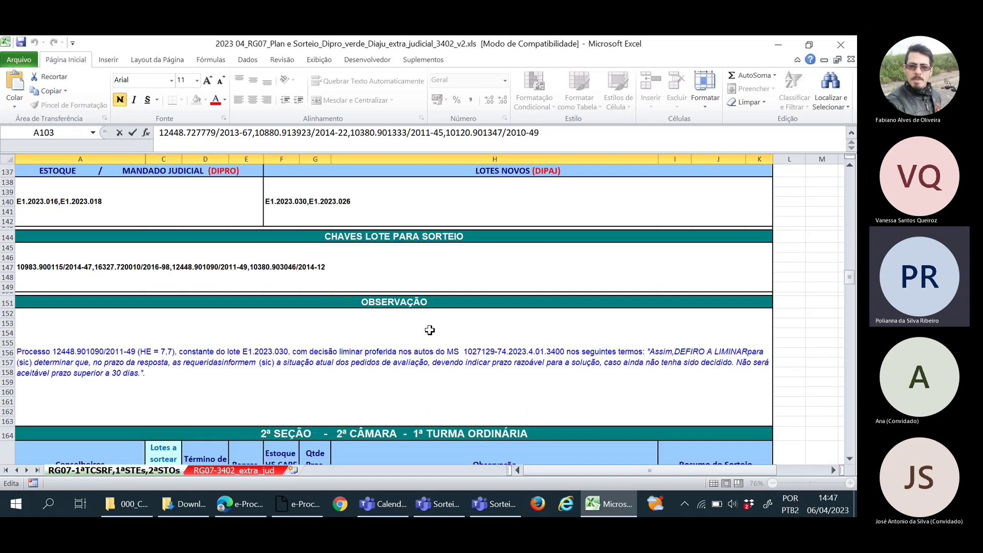
{"action": "left_click", "coordinate": [335, 269]}
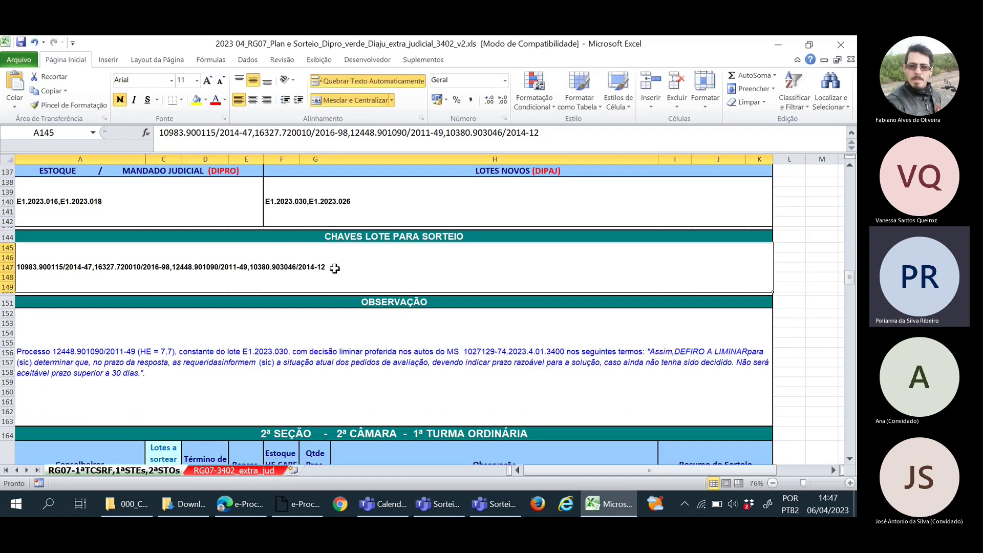
{"action": "double_click", "coordinate": [330, 264]}
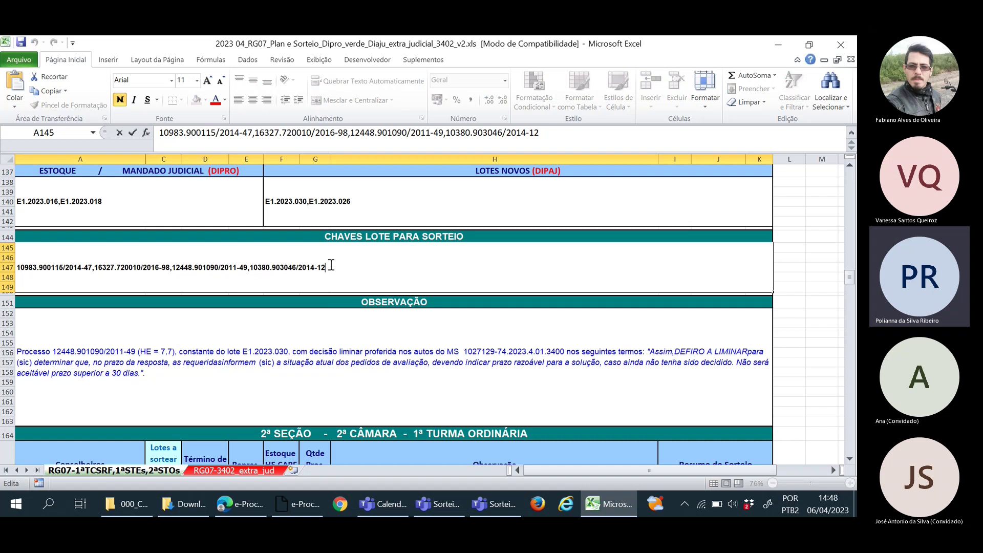
{"action": "left_click_drag", "start_coordinate": [330, 264], "coordinate": [120, 255]}
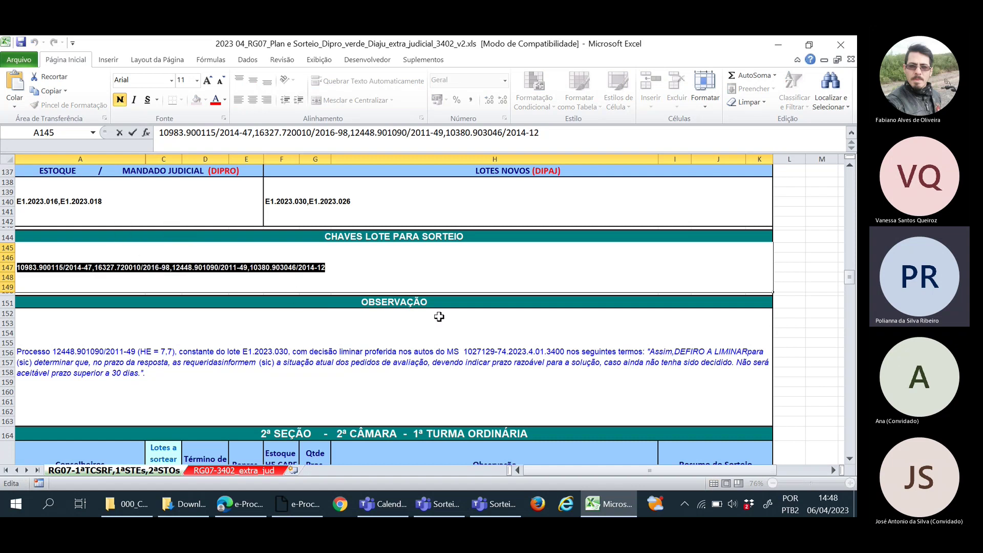
{"action": "scroll", "coordinate": [439, 316], "scroll_direction": "up", "scroll_amount": 4}
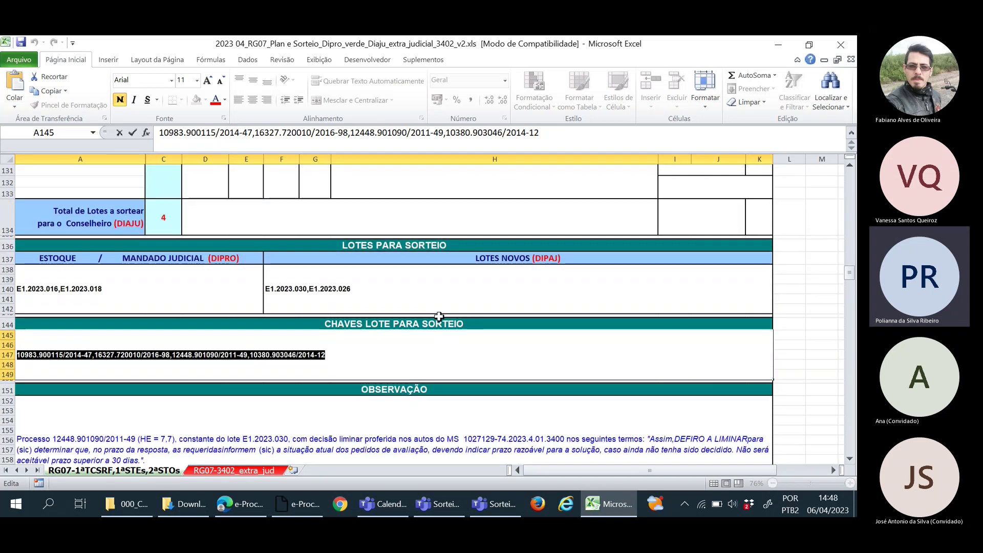
{"action": "scroll", "coordinate": [438, 316], "scroll_direction": "up", "scroll_amount": 1}
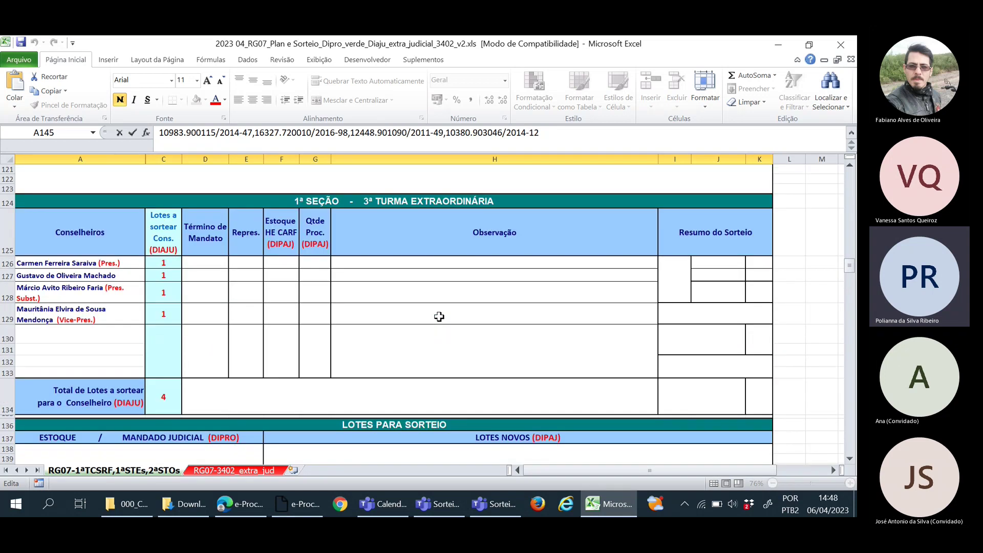
{"action": "scroll", "coordinate": [439, 317], "scroll_direction": "down", "scroll_amount": 4}
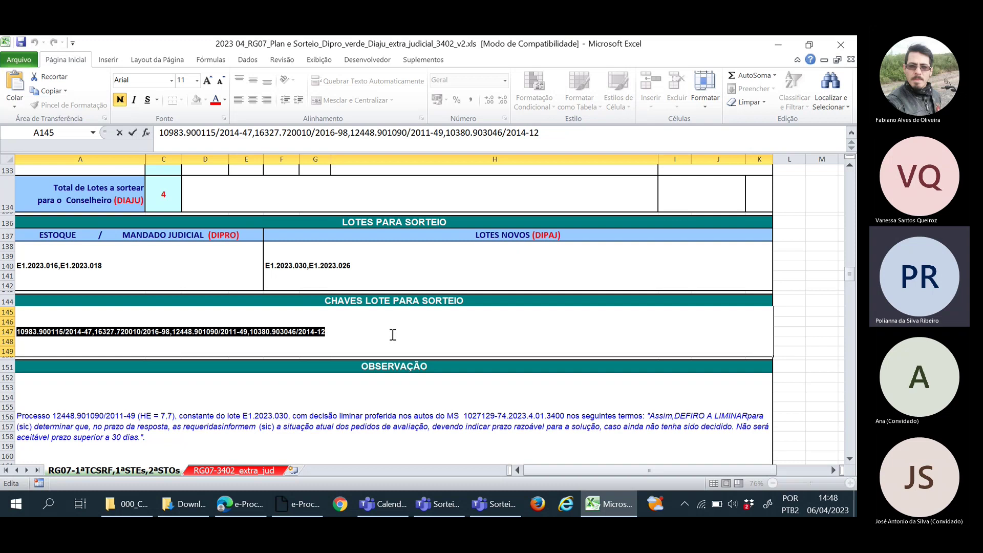
{"action": "scroll", "coordinate": [392, 334], "scroll_direction": "up", "scroll_amount": 3}
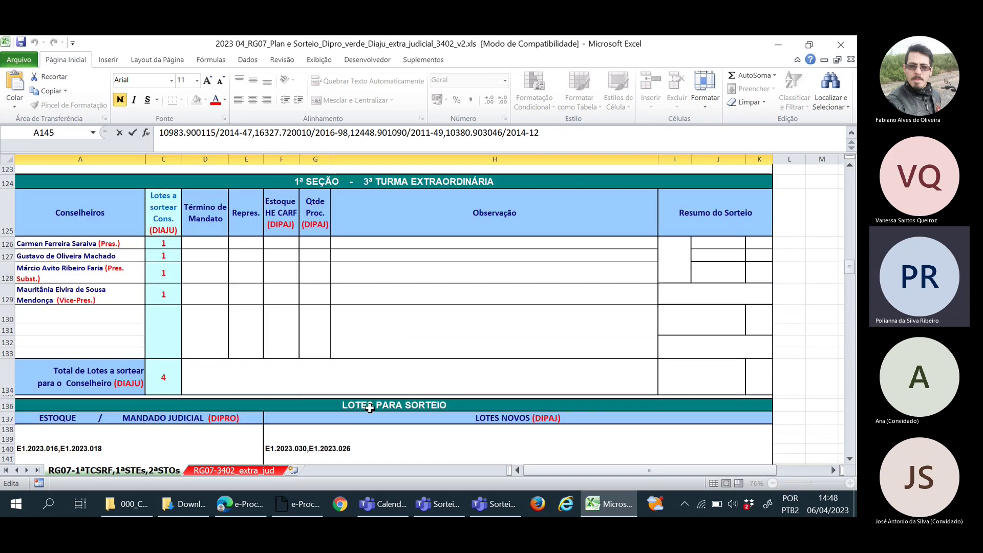
- Switch to the e-Processo team work box and filter the Distribuir / Sortear processes by the copied process numbers
{"action": "left_click", "coordinate": [315, 511]}
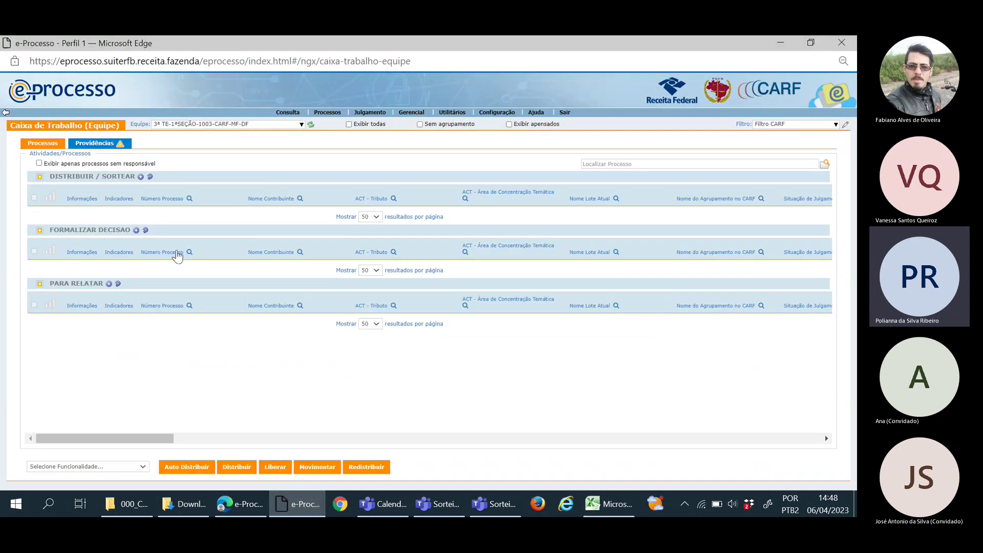
{"action": "left_click", "coordinate": [189, 199]}
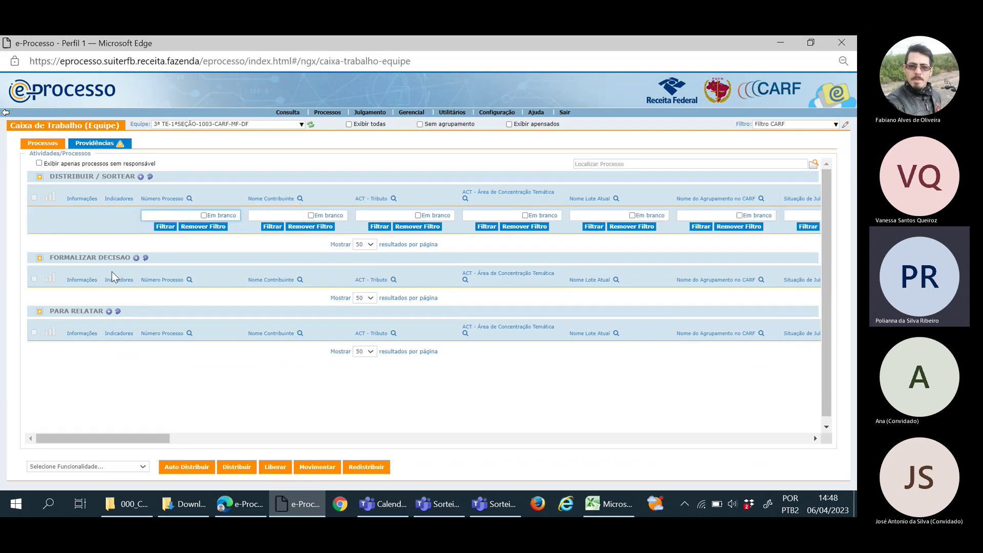
{"action": "key", "text": "ctrl+v"}
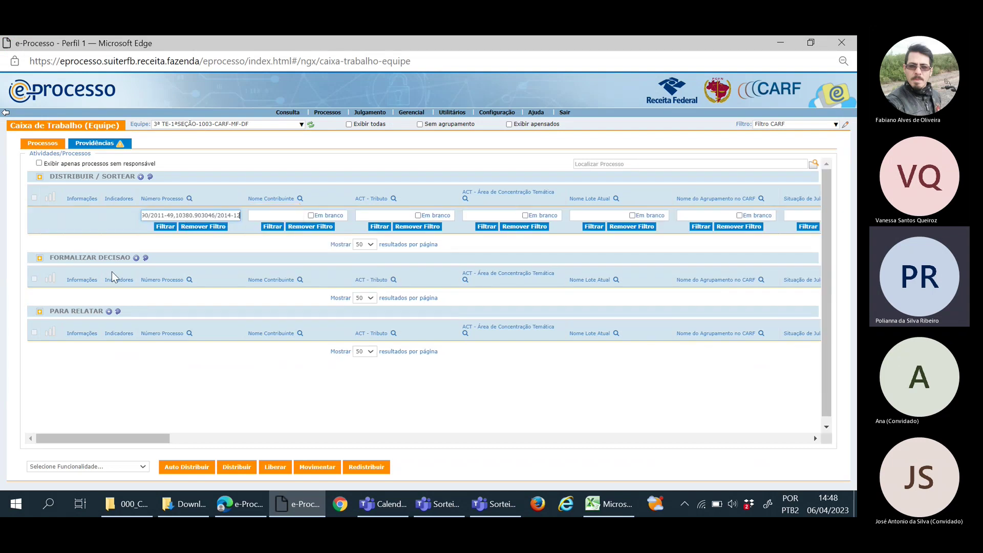
{"action": "left_click", "coordinate": [162, 227]}
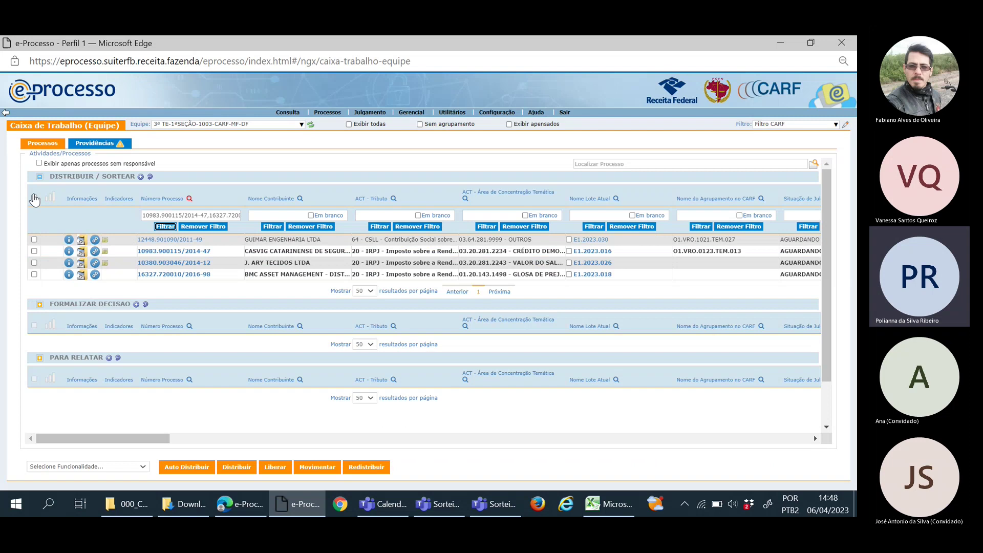
- Select all filtered processes, start Sortear Processo for them, and place the draw window beside the workbook's list of members
{"action": "left_click", "coordinate": [33, 198]}
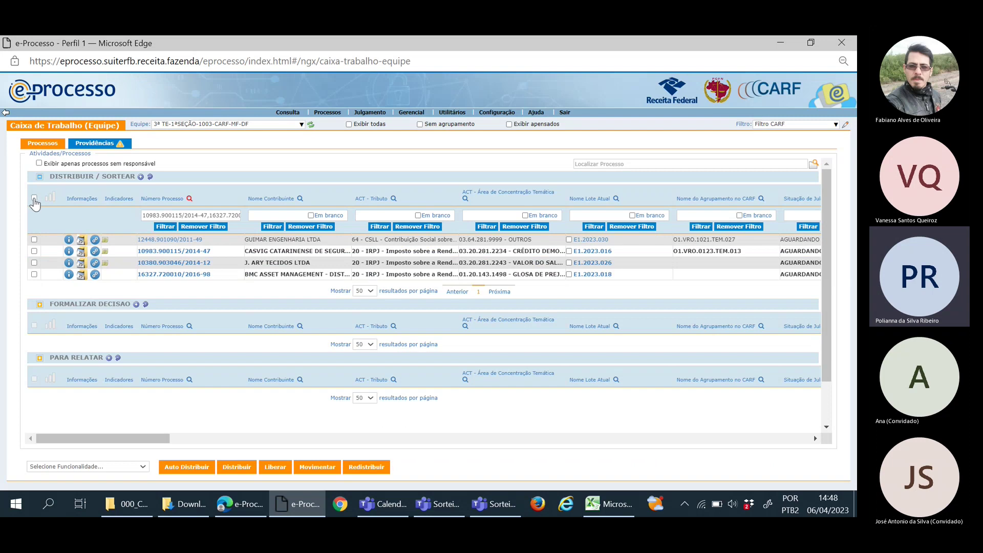
{"action": "left_click", "coordinate": [143, 467]}
{"action": "scroll", "coordinate": [82, 435], "scroll_direction": "down", "scroll_amount": 5}
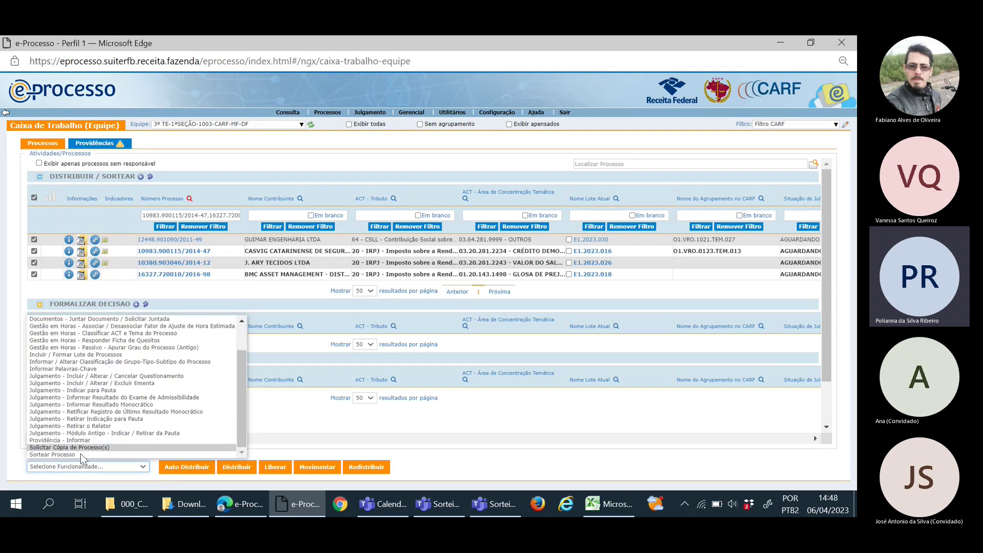
{"action": "left_click", "coordinate": [72, 454]}
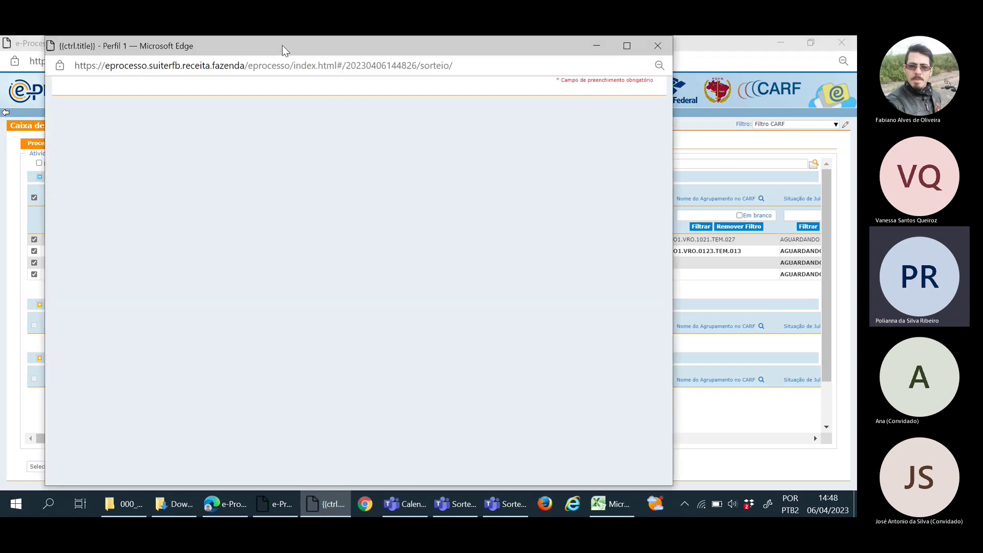
{"action": "left_click_drag", "start_coordinate": [282, 45], "coordinate": [465, 45]}
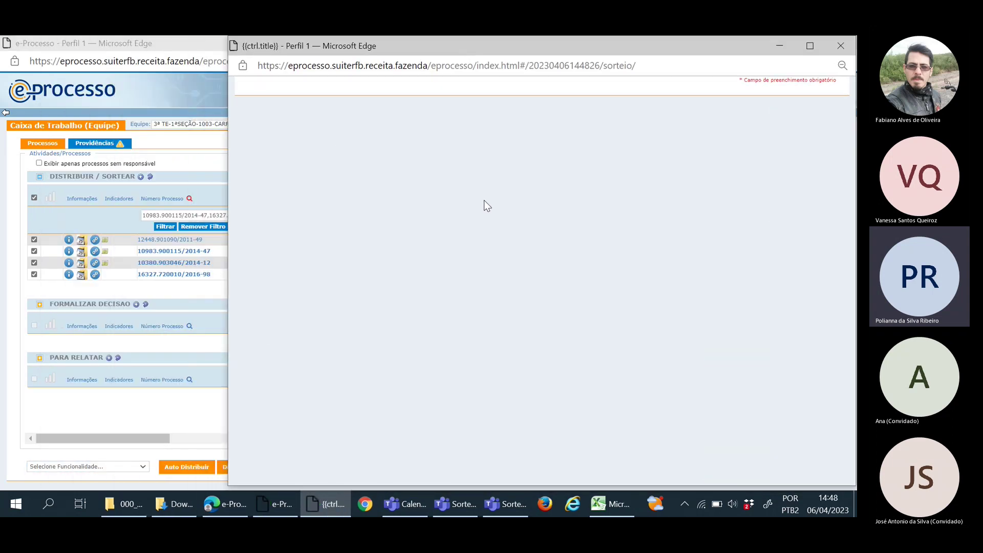
{"action": "left_click", "coordinate": [617, 508]}
{"action": "left_click", "coordinate": [326, 504]}
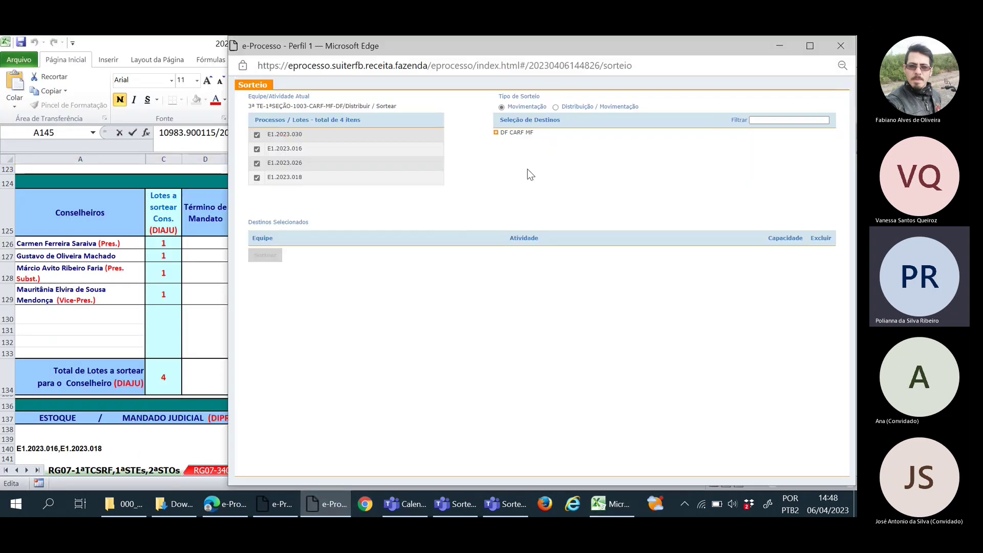
- Set the draw type to Distribuição / Movimentação and add the four Para Relatar members of 3ª TE-1ªSEÇÃO-1003-CARF-MF-DF as destinations
{"action": "left_click", "coordinate": [557, 107]}
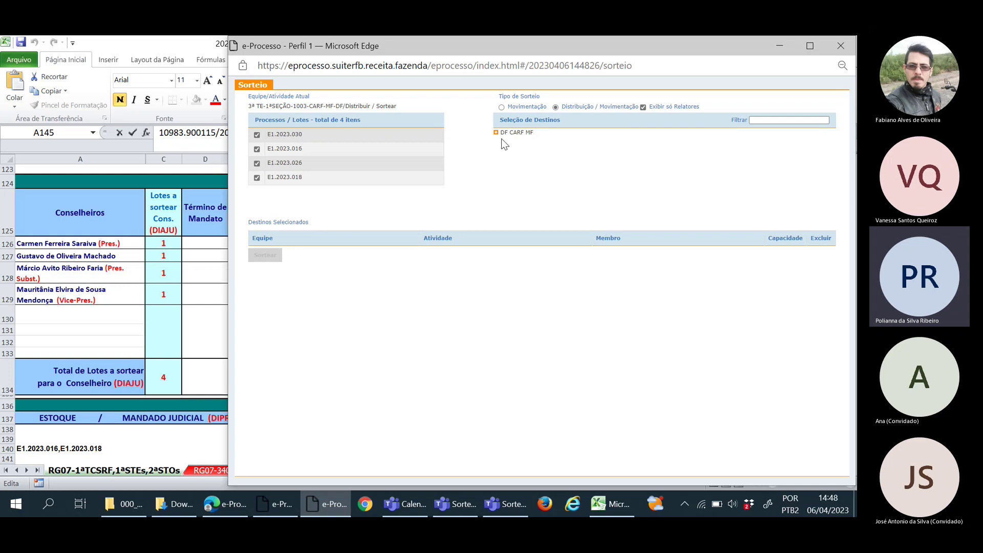
{"action": "left_click", "coordinate": [496, 132]}
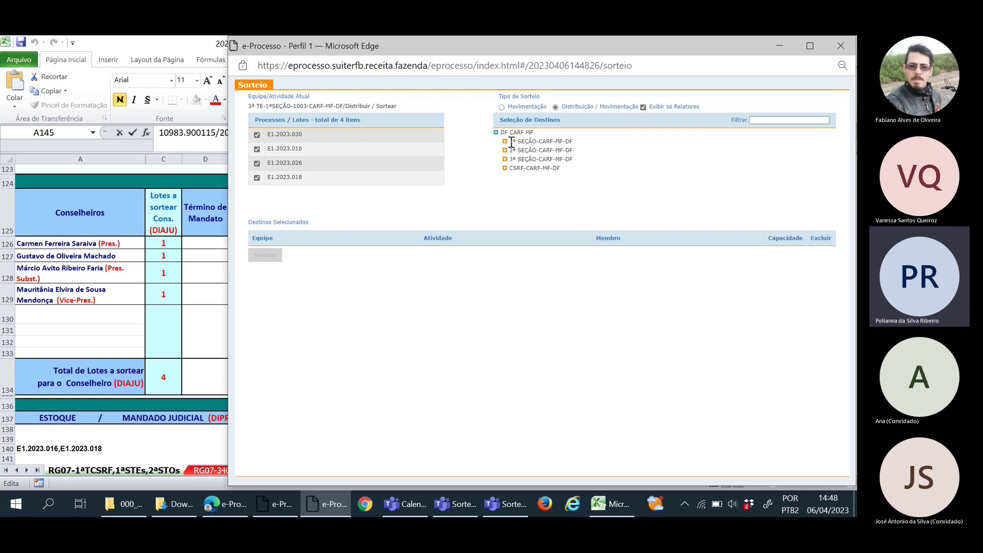
{"action": "left_click", "coordinate": [505, 142]}
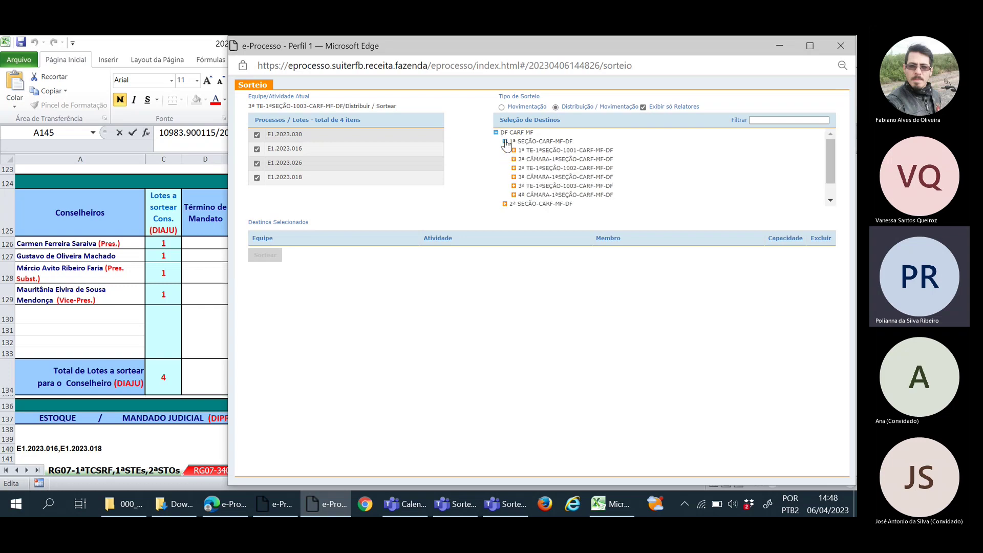
{"action": "left_click", "coordinate": [513, 186]}
{"action": "left_click", "coordinate": [522, 194]}
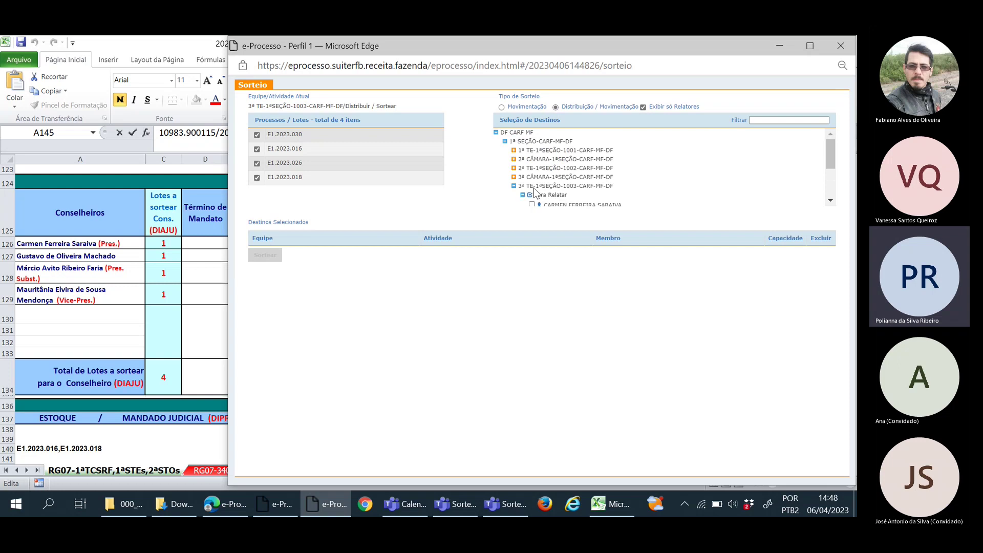
{"action": "scroll", "coordinate": [539, 184], "scroll_direction": "down", "scroll_amount": 1}
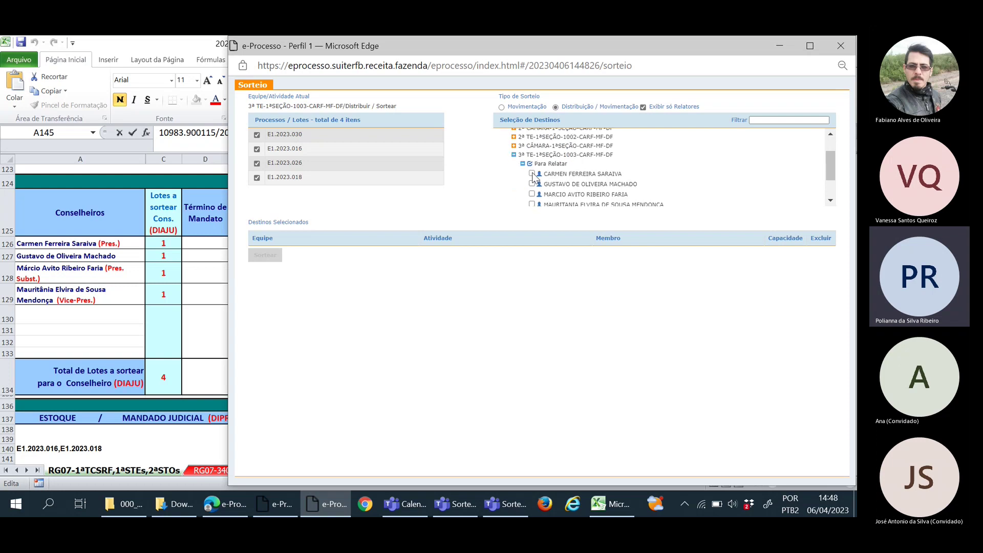
{"action": "left_click", "coordinate": [532, 173]}
{"action": "left_click", "coordinate": [531, 184]}
{"action": "left_click", "coordinate": [532, 194]}
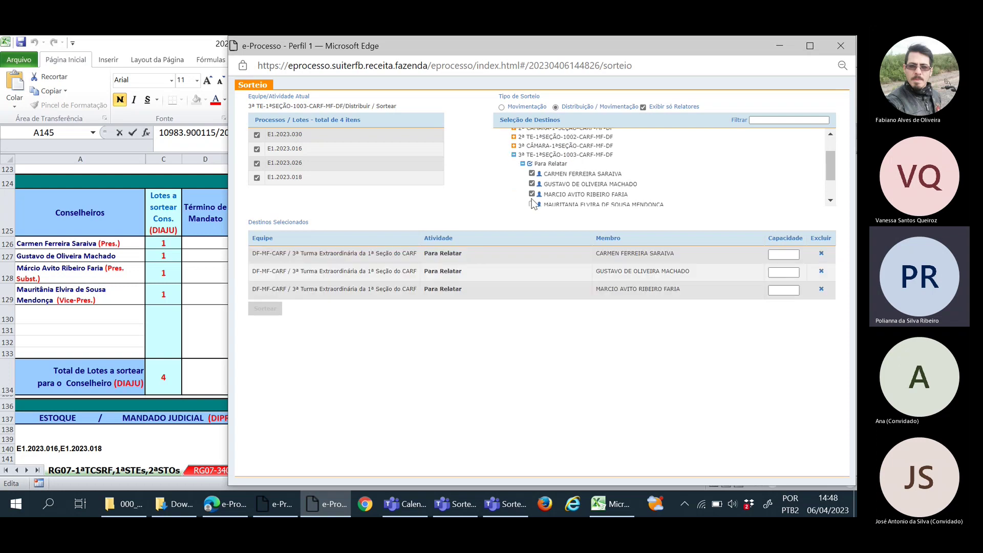
{"action": "scroll", "coordinate": [533, 203], "scroll_direction": "down", "scroll_amount": 1}
{"action": "left_click", "coordinate": [532, 188]}
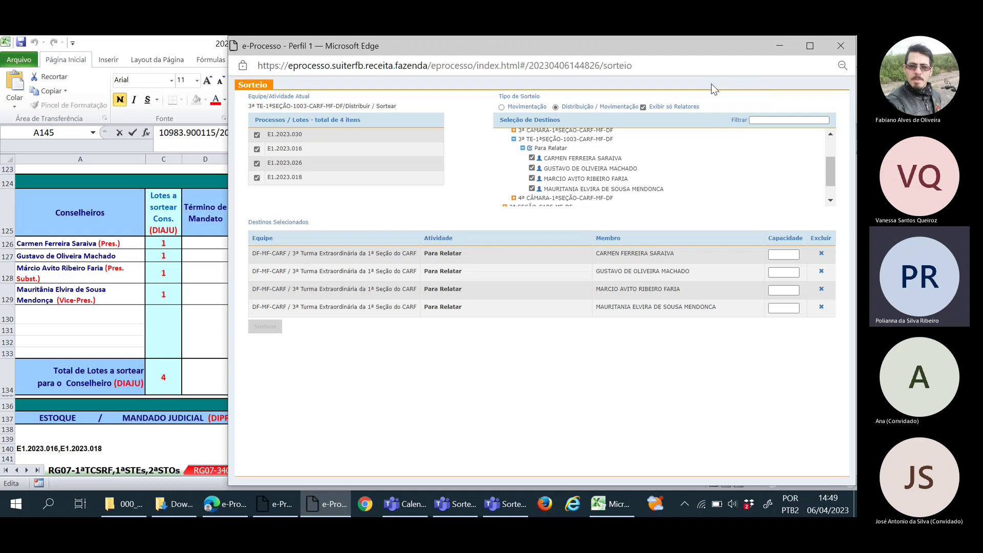
- Maximize the draw window, set the capacity of each of the four members to 1, and run the draw
{"action": "left_click", "coordinate": [810, 47]}
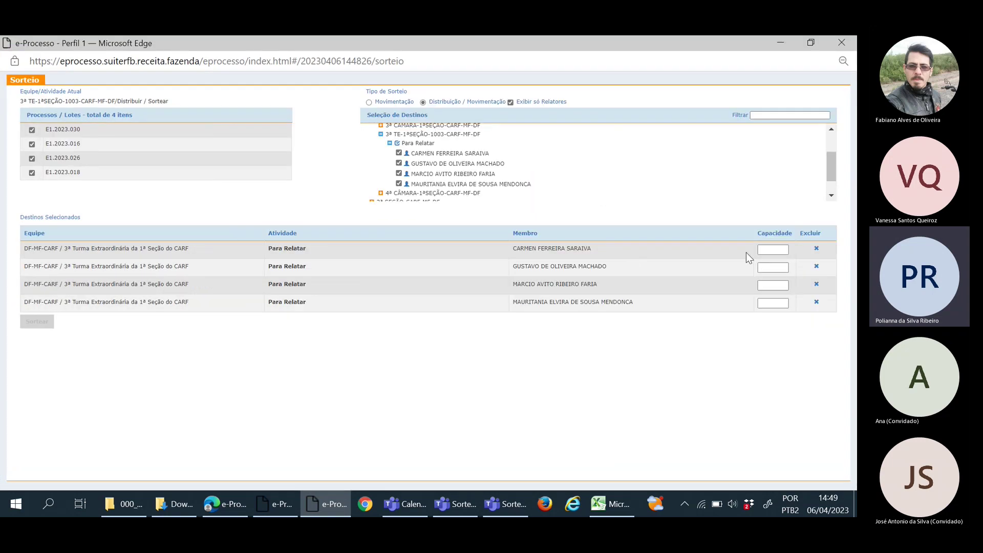
{"action": "left_click", "coordinate": [769, 250]}
{"action": "type", "text": "1"}
{"action": "key", "text": "Tab"}
{"action": "type", "text": "1"}
{"action": "key", "text": "Tab"}
{"action": "type", "text": "1"}
{"action": "key", "text": "Tab"}
{"action": "type", "text": "1"}
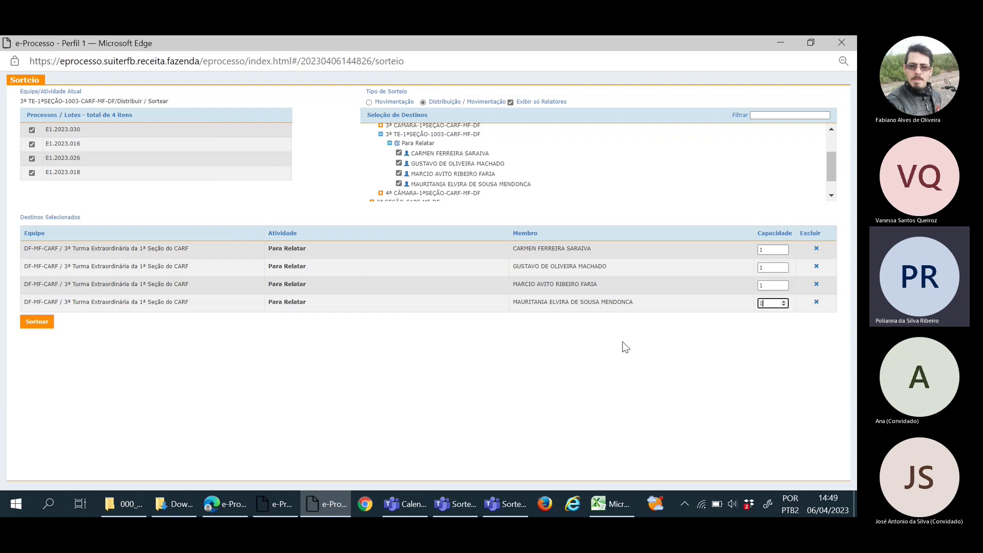
{"action": "left_click", "coordinate": [37, 322]}
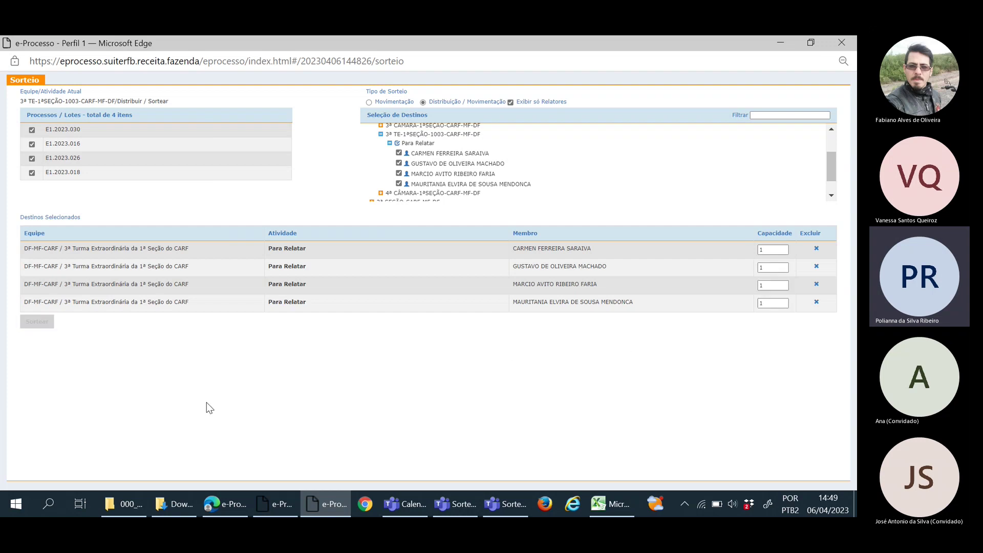